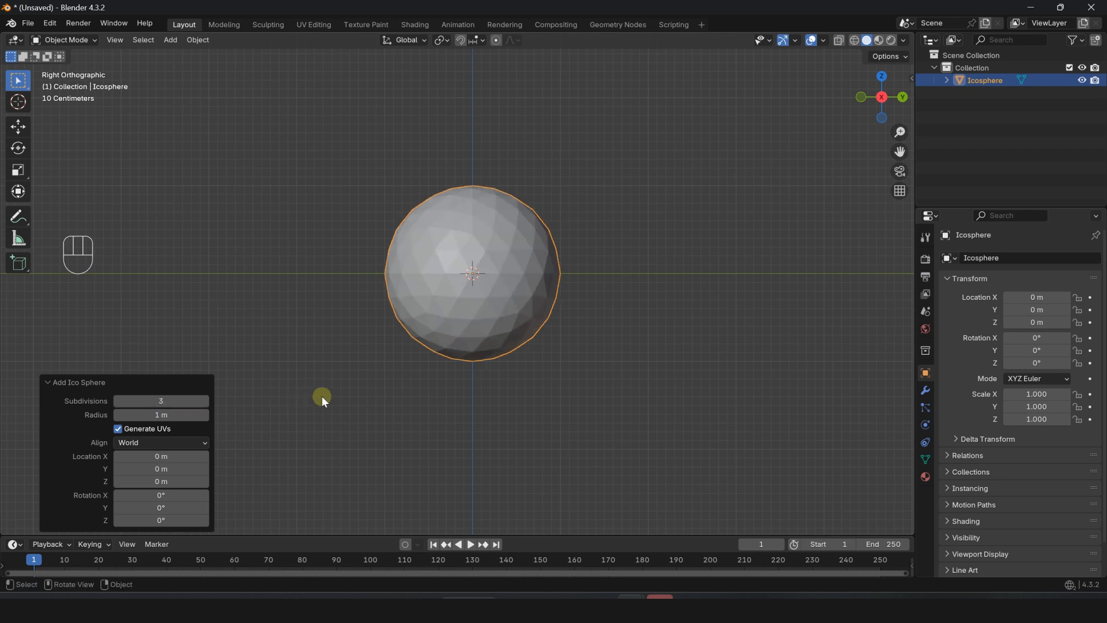
- Delete the faces of the icosphere's lower half in Edit Mode, leaving a dome, and return to Object Mode
{"action": "left_click", "coordinate": [427, 393]}
{"action": "left_click", "coordinate": [516, 275]}
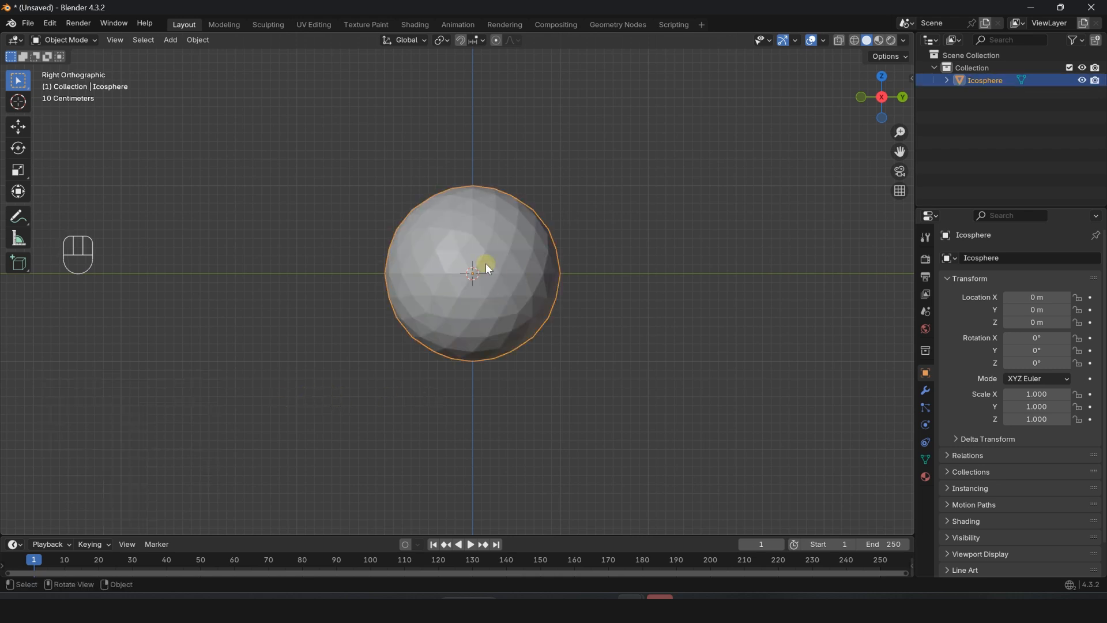
{"action": "key", "text": "z"}
{"action": "key", "text": "Tab"}
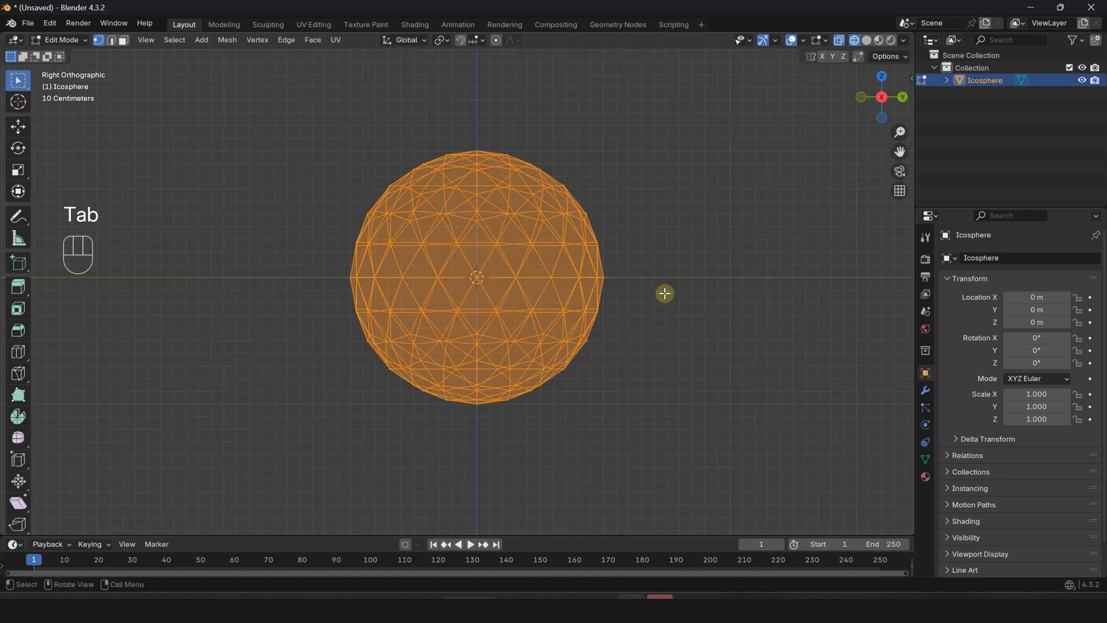
{"action": "left_click_drag", "start_coordinate": [638, 280], "coordinate": [260, 483]}
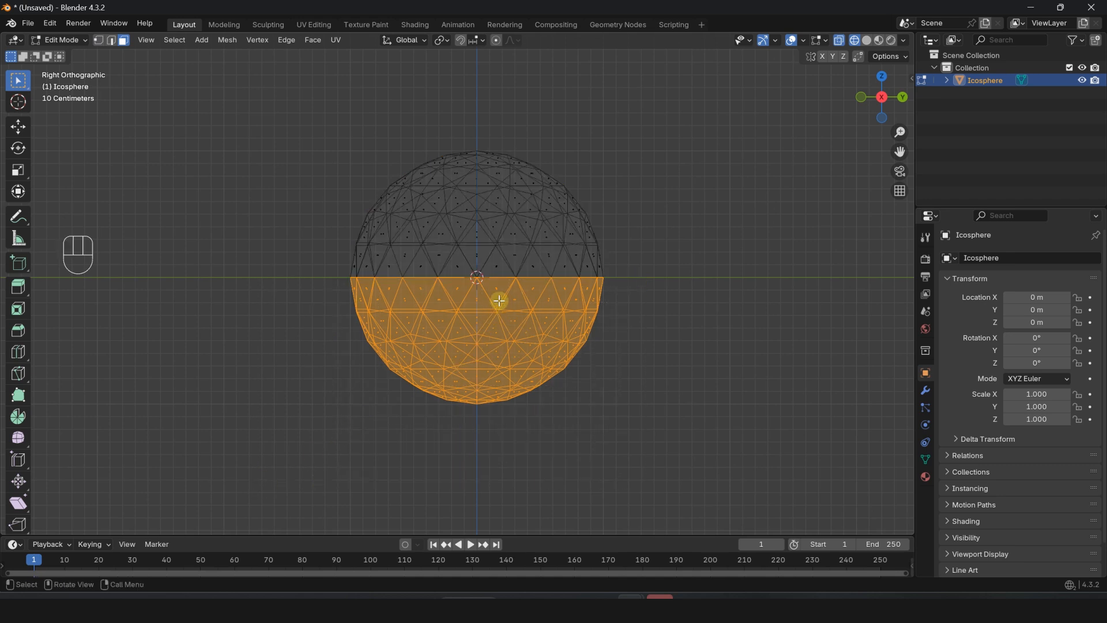
{"action": "key", "text": "Delete"}
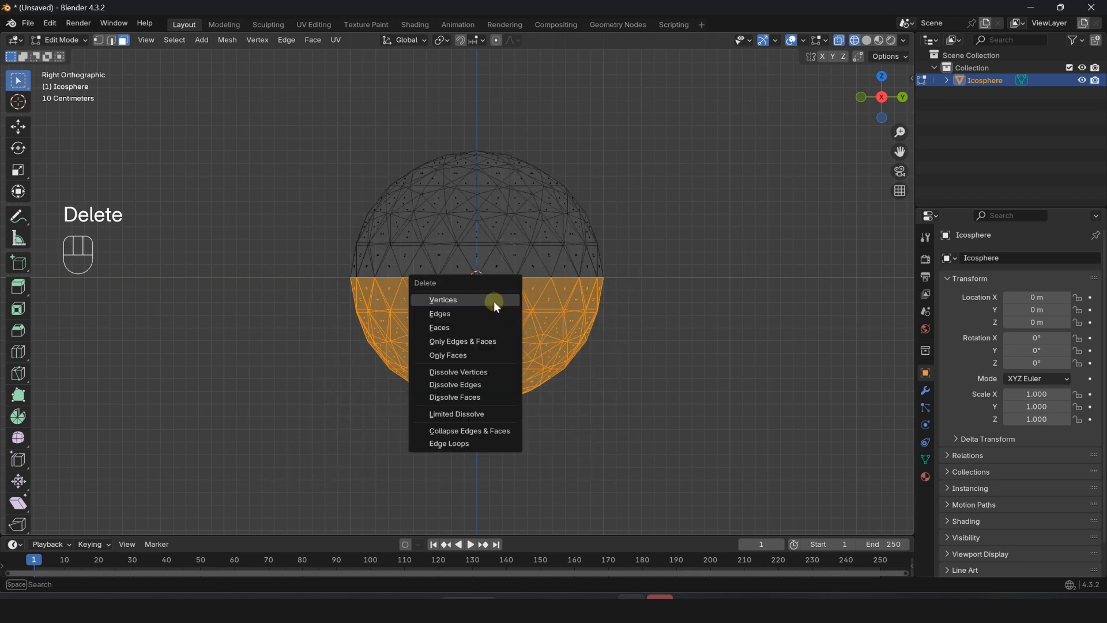
{"action": "left_click", "coordinate": [513, 327]}
{"action": "key", "text": "Tab"}
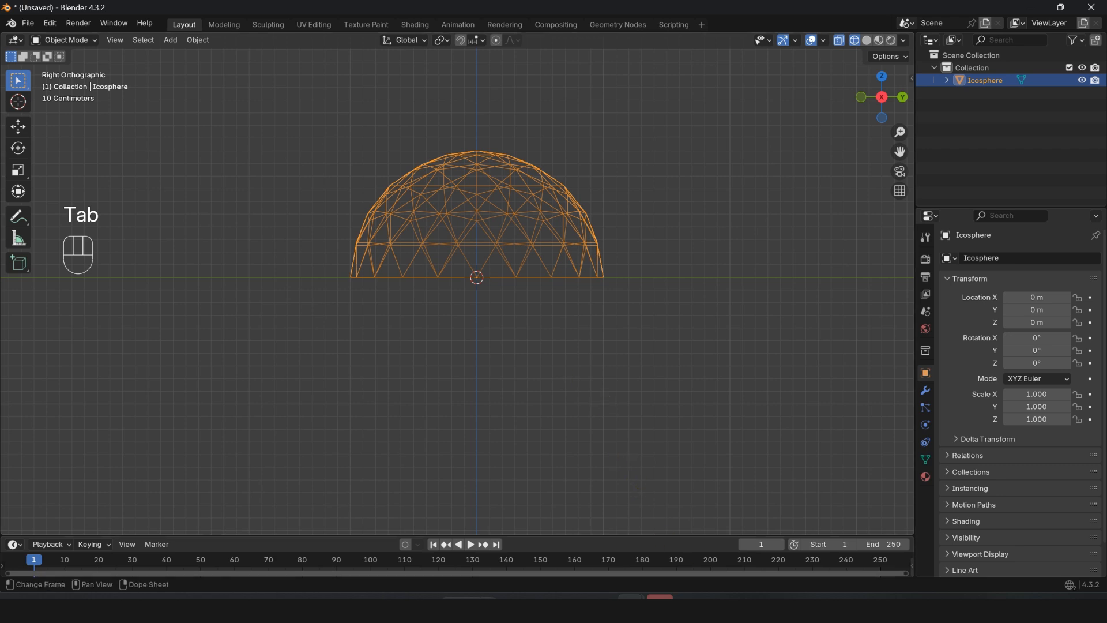
{"action": "left_click", "coordinate": [234, 99]}
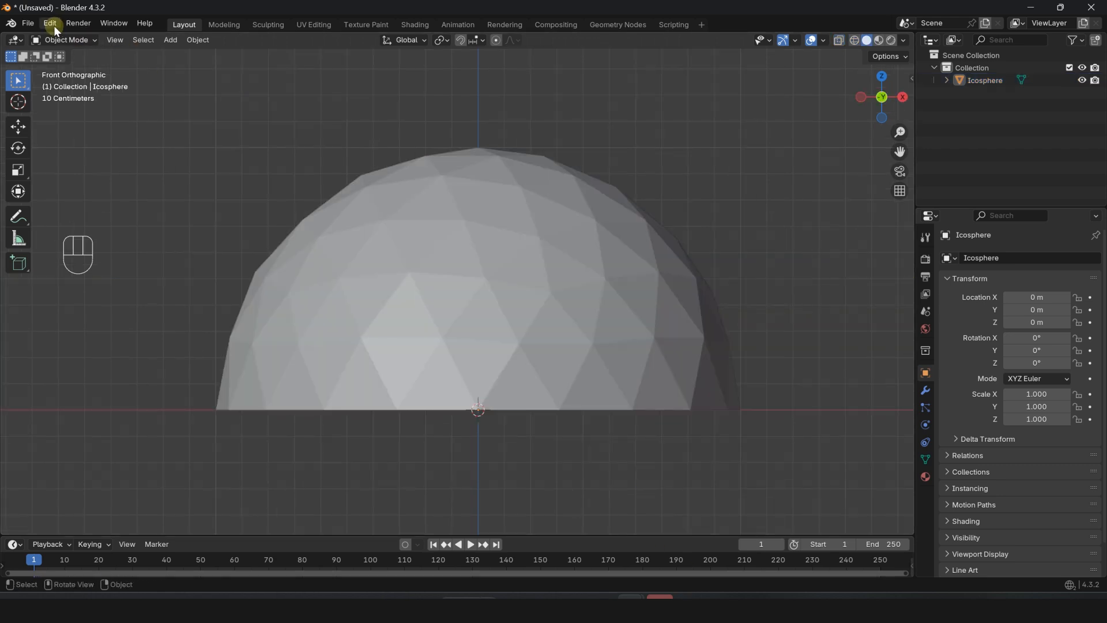
- Enable the LoopTools add-on in the preferences and close them
{"action": "left_click", "coordinate": [50, 23]}
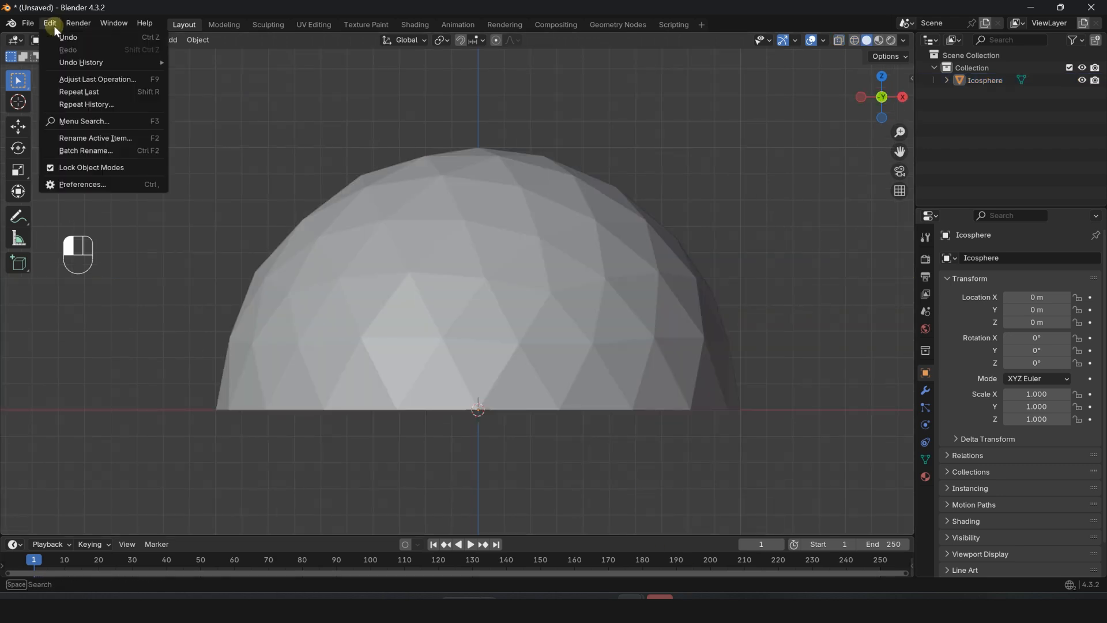
{"action": "left_click", "coordinate": [88, 185]}
{"action": "left_click_drag", "start_coordinate": [193, 11], "coordinate": [392, 87]}
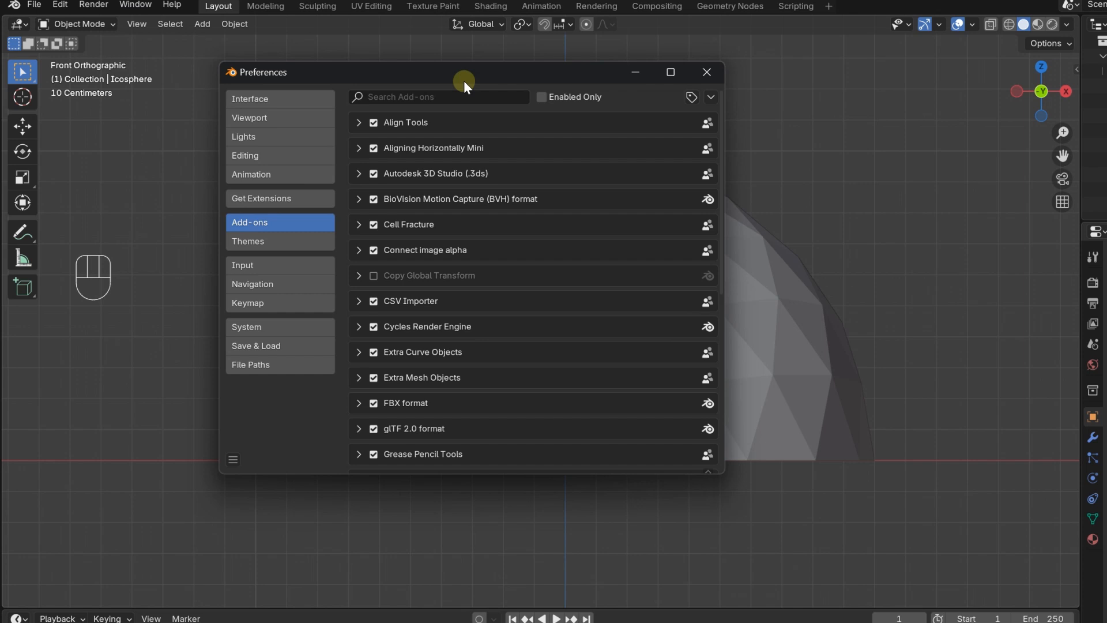
{"action": "left_click_drag", "start_coordinate": [463, 81], "coordinate": [495, 91]}
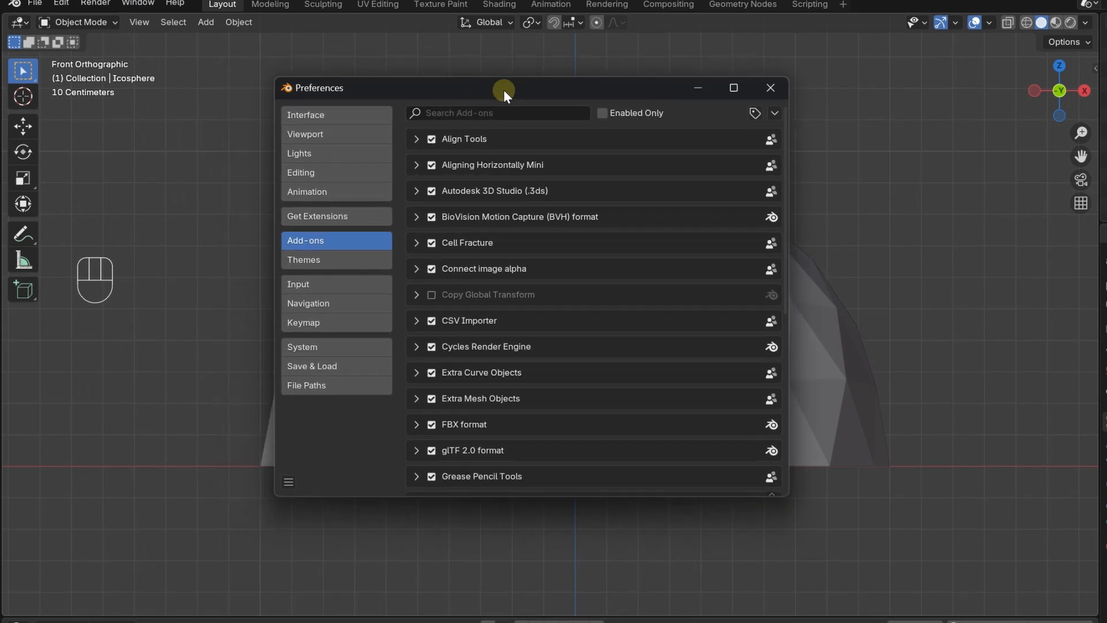
{"action": "left_click", "coordinate": [485, 113]}
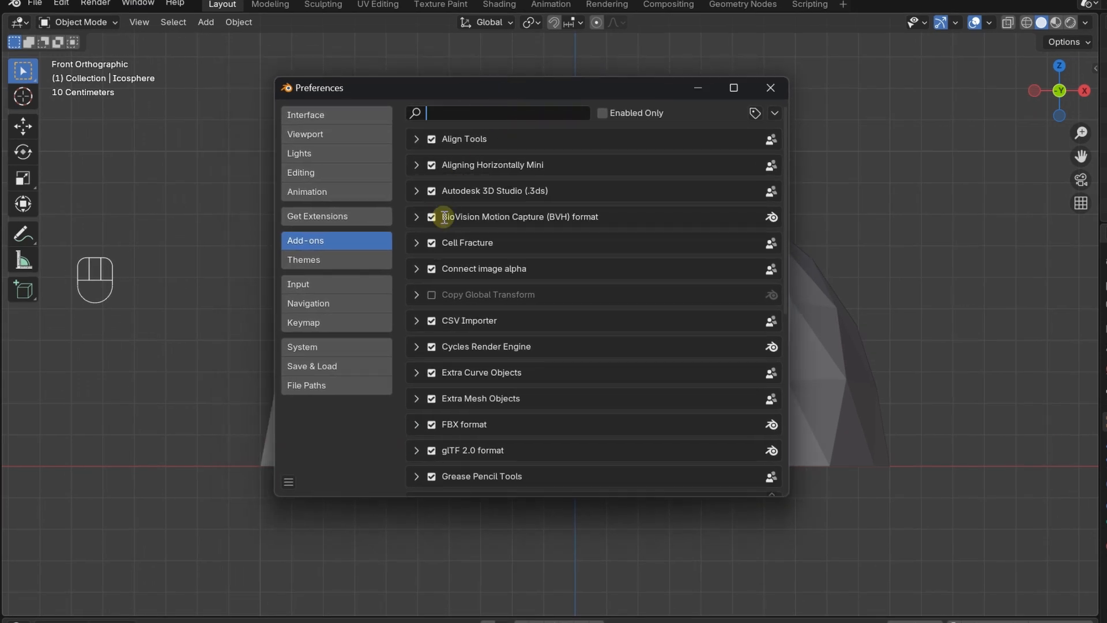
{"action": "type", "text": "loop"}
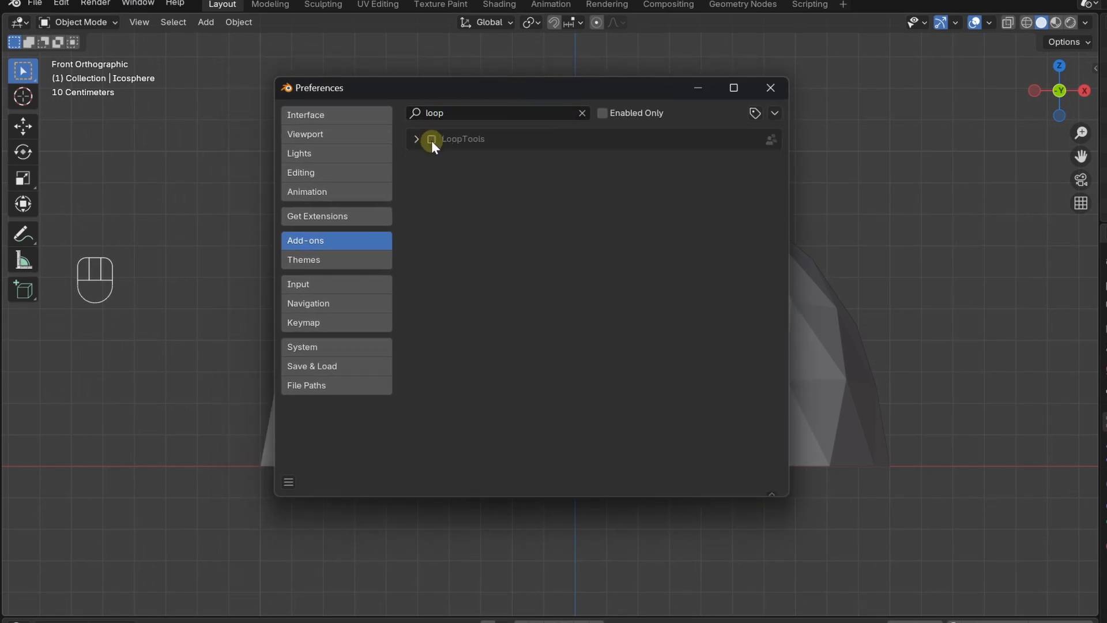
{"action": "left_click", "coordinate": [431, 140]}
{"action": "left_click", "coordinate": [765, 98]}
- Select a roughly round patch of triangular faces on the front of the dome, including its interior faces
{"action": "left_click", "coordinate": [664, 255]}
{"action": "key", "text": "Tab"}
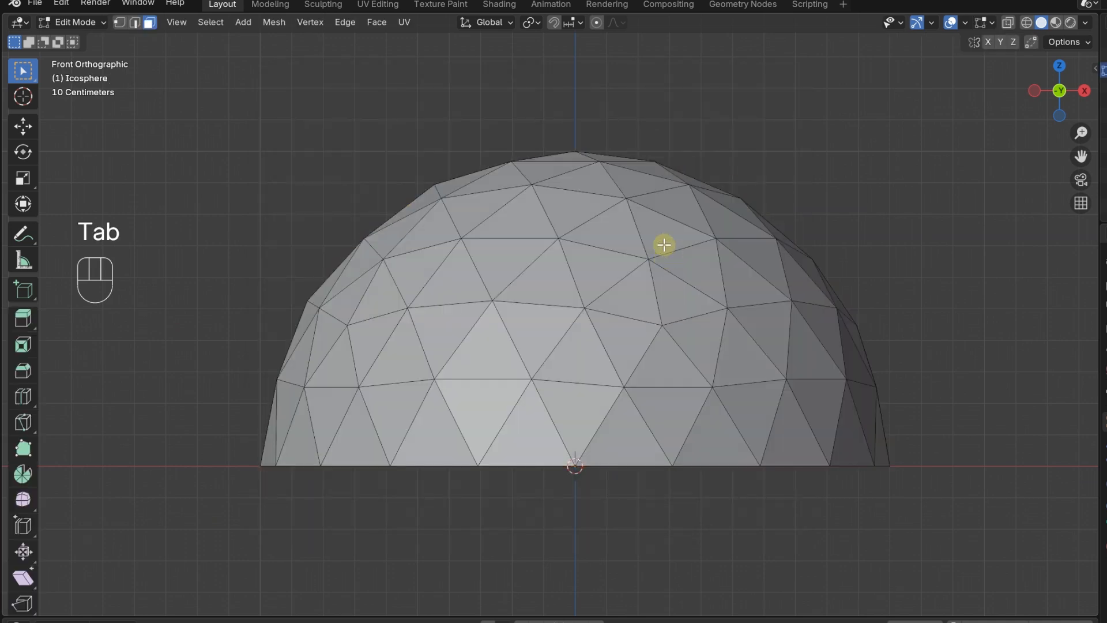
{"action": "left_click", "coordinate": [636, 187]}
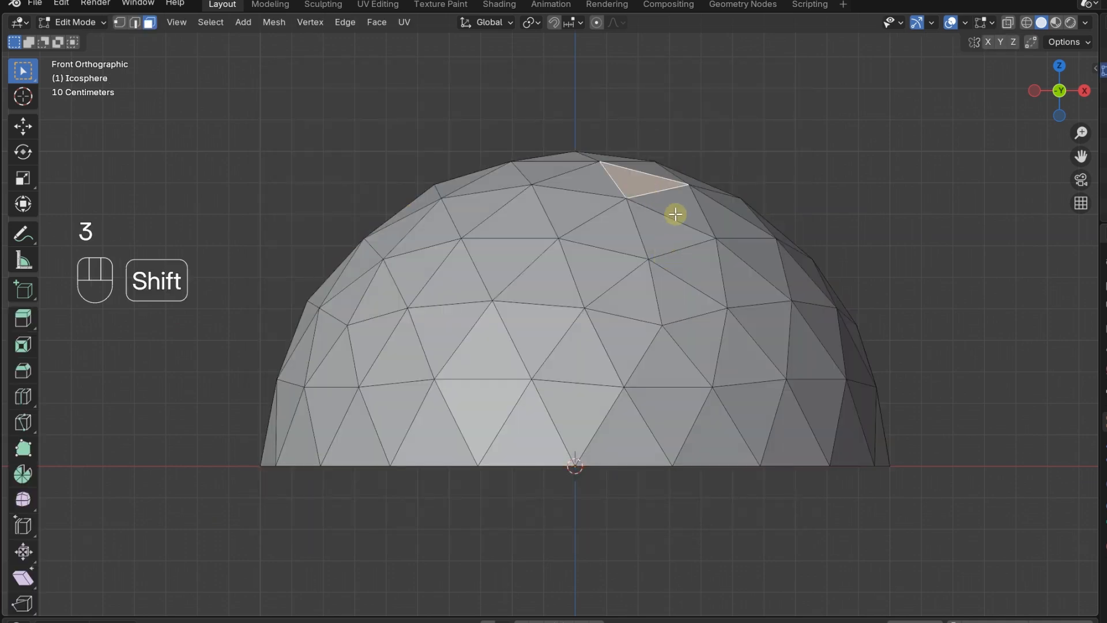
{"action": "left_click", "coordinate": [675, 213], "text": "shift"}
{"action": "left_click", "coordinate": [699, 257], "text": "shift"}
{"action": "left_click", "coordinate": [701, 331], "text": "shift"}
{"action": "left_click", "coordinate": [677, 368], "text": "shift"}
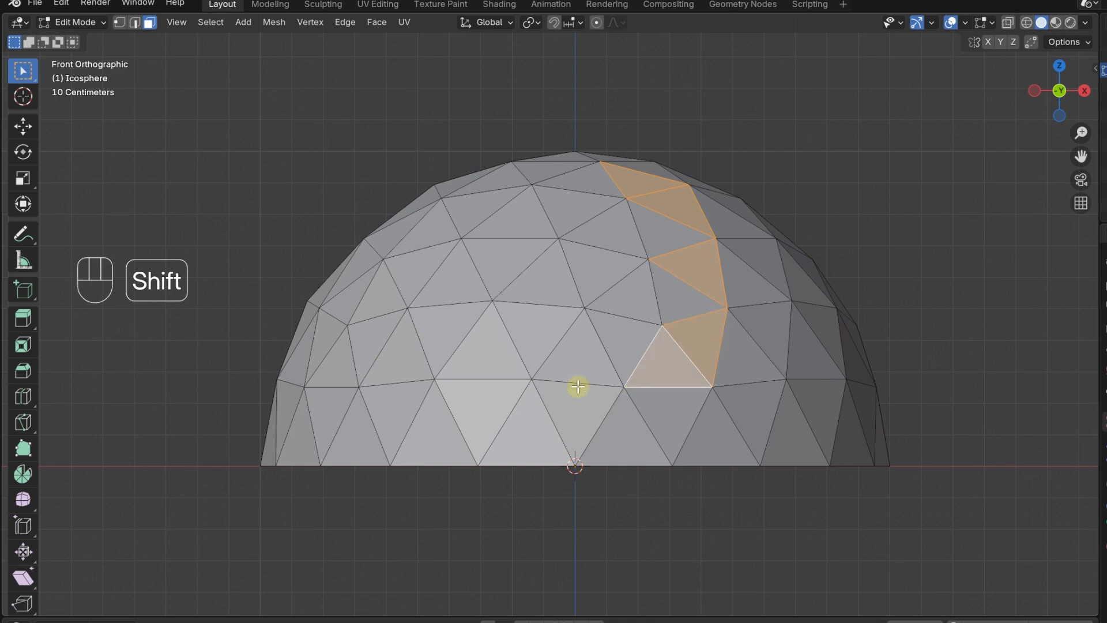
{"action": "left_click", "coordinate": [558, 365], "text": "shift"}
{"action": "left_click", "coordinate": [508, 365], "text": "shift"}
{"action": "left_click", "coordinate": [455, 325], "text": "shift"}
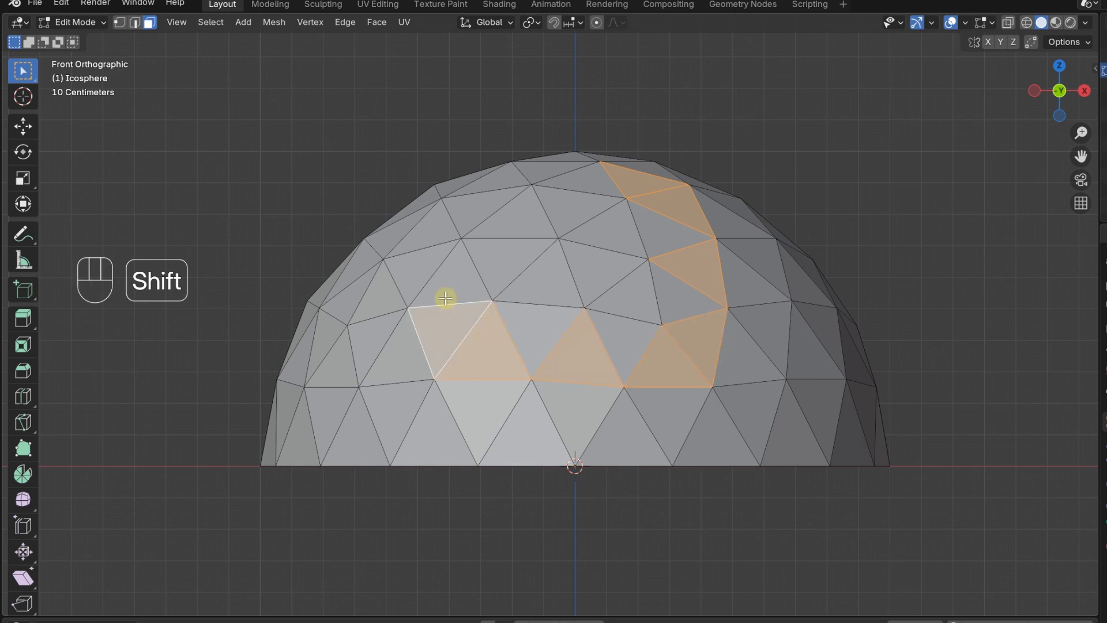
{"action": "left_click", "coordinate": [443, 268], "text": "shift"}
{"action": "left_click", "coordinate": [469, 212], "text": "shift"}
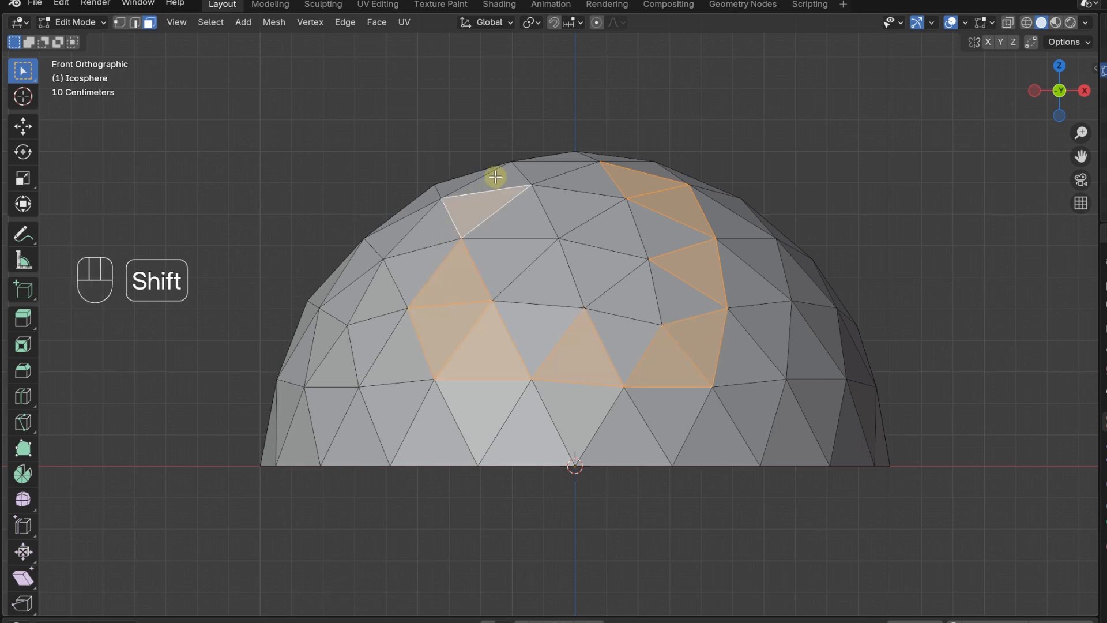
{"action": "left_click", "coordinate": [511, 178], "text": "shift"}
{"action": "left_click", "coordinate": [540, 169], "text": "shift"}
{"action": "left_click", "coordinate": [430, 234], "text": "shift"}
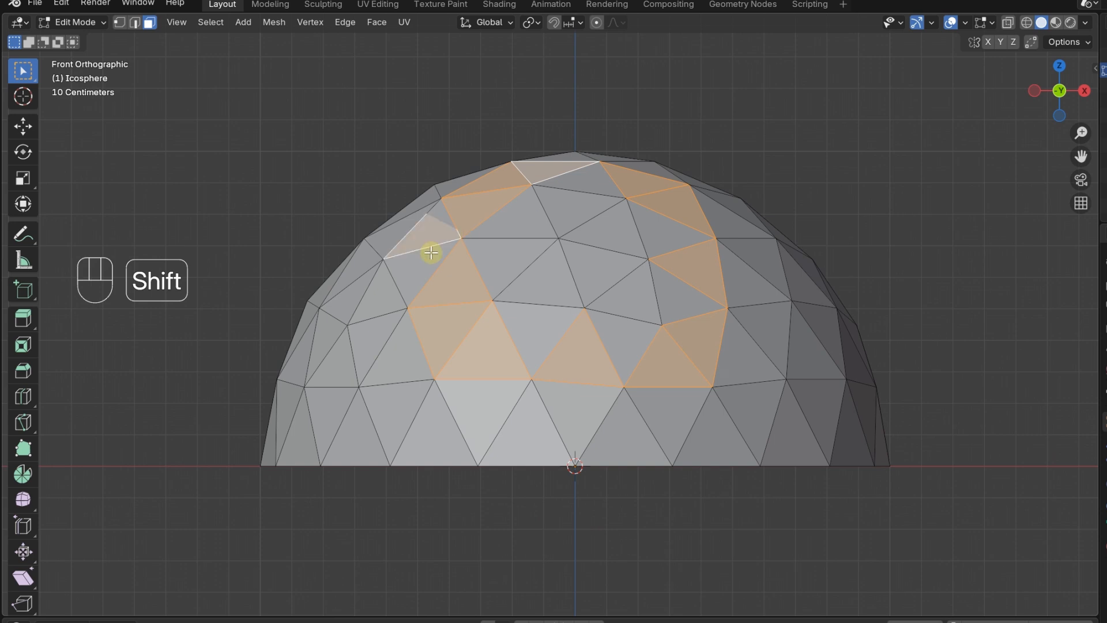
{"action": "left_click", "coordinate": [418, 268], "text": "shift"}
{"action": "left_click", "coordinate": [464, 355], "text": "shift"}
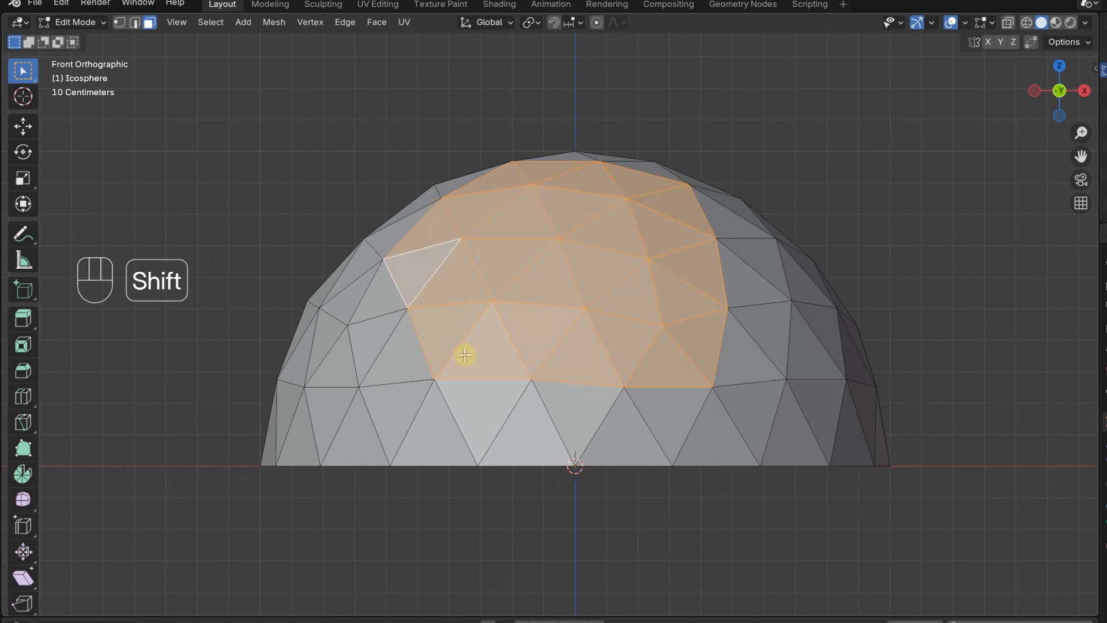
- Shape the selected face patch into a circle with the LoopTools Circle operation, using Best fit
{"action": "right_click", "coordinate": [530, 199]}
{"action": "mouse_move", "coordinate": [539, 179]}
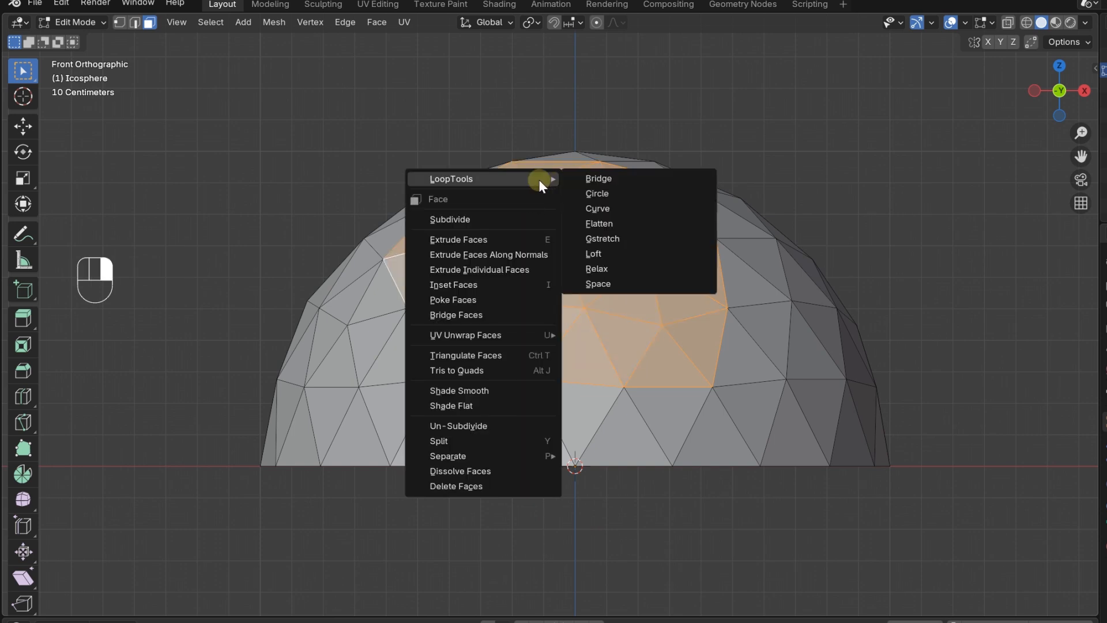
{"action": "left_click", "coordinate": [622, 191]}
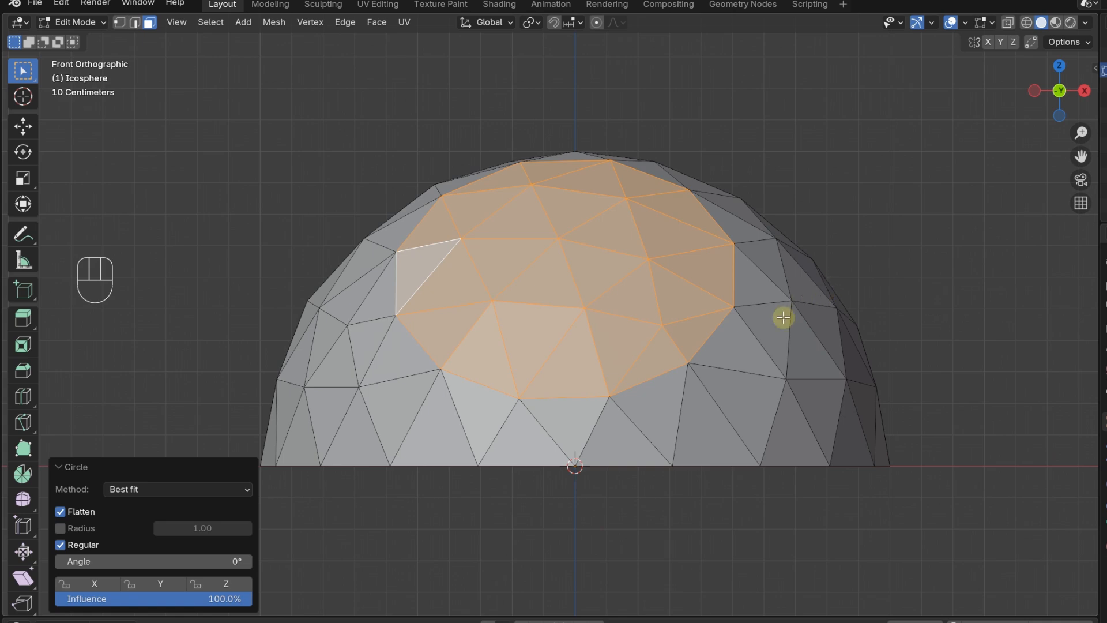
{"action": "middle_click_drag", "start_coordinate": [780, 316], "coordinate": [809, 365]}
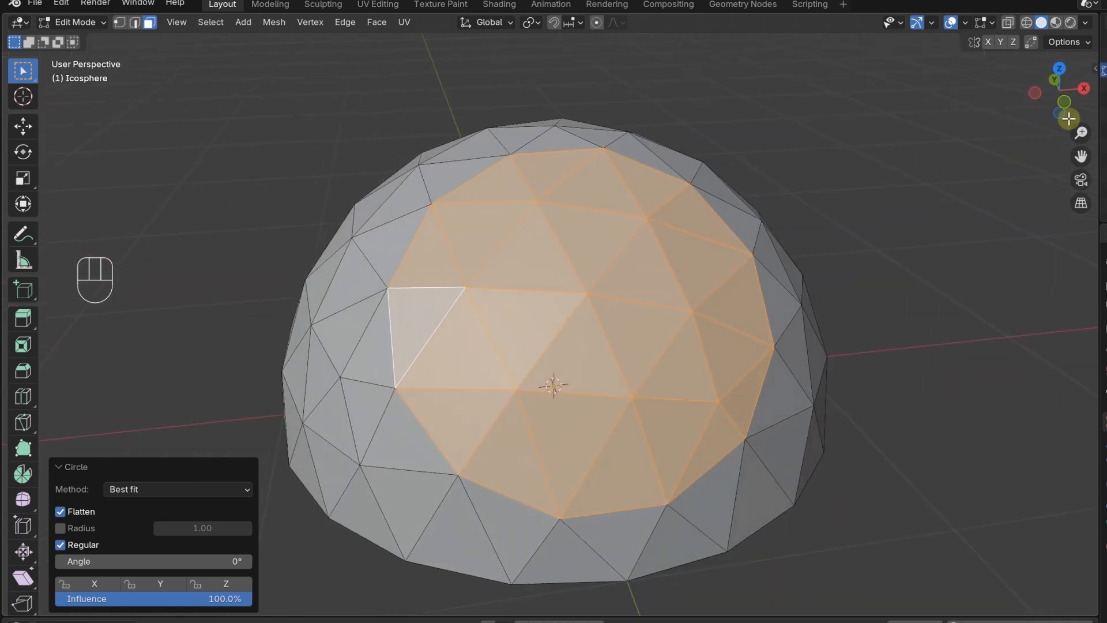
{"action": "left_click", "coordinate": [1082, 89]}
{"action": "key", "text": "Escape"}
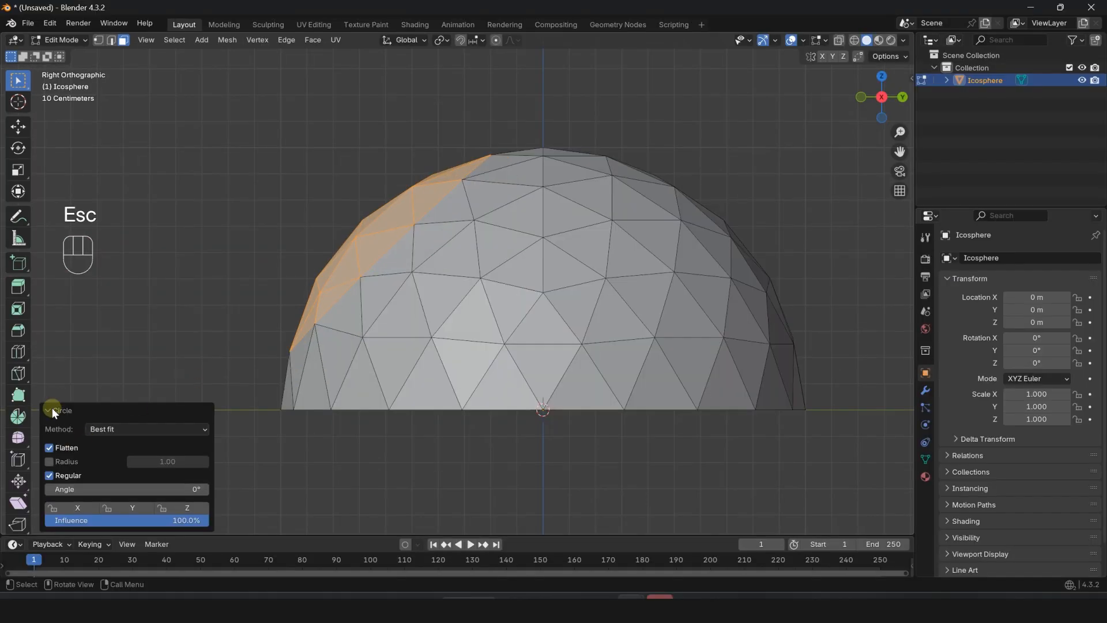
{"action": "left_click", "coordinate": [51, 411]}
- Set the transform orientation to Normal and flatten the circular patch by scaling it along its normal Z axis
{"action": "left_click", "coordinate": [416, 40]}
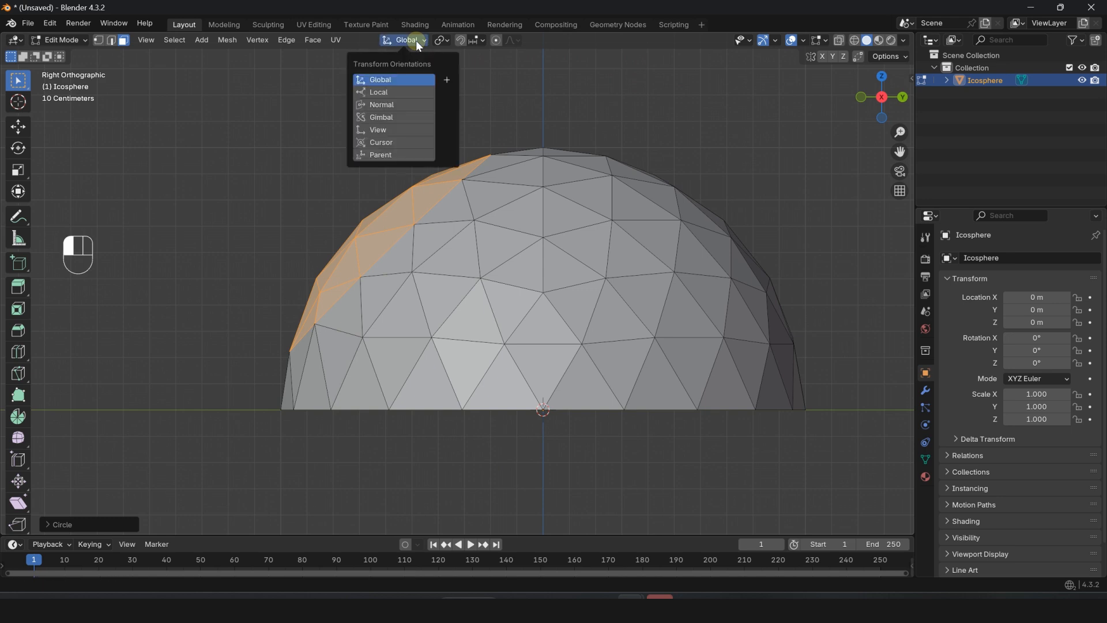
{"action": "left_click", "coordinate": [405, 104]}
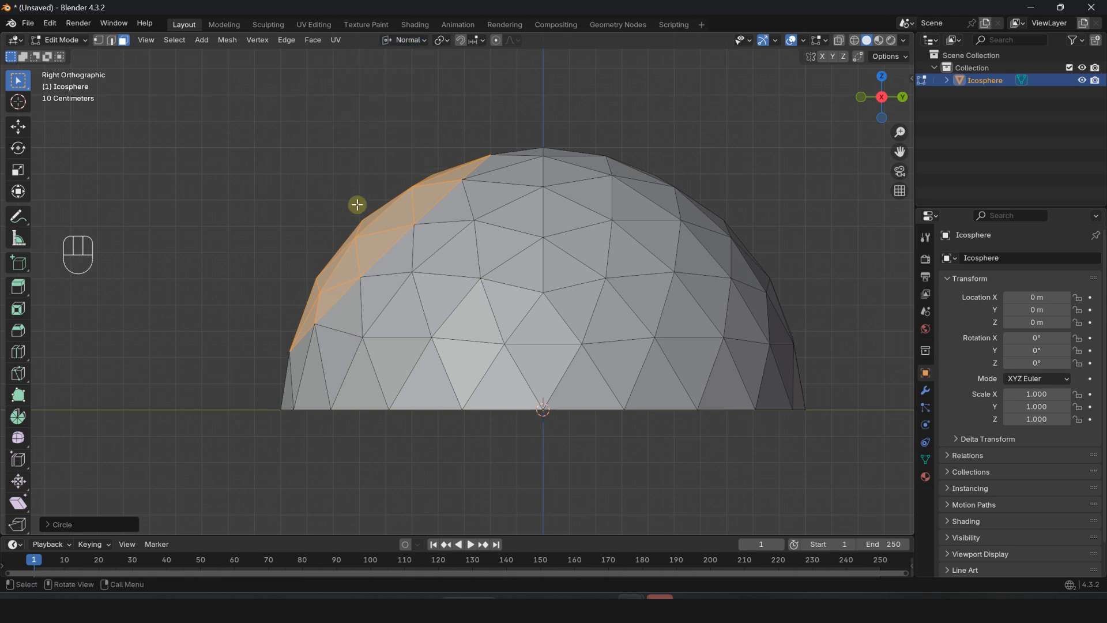
{"action": "key", "text": "s"}
{"action": "key", "text": "z"}
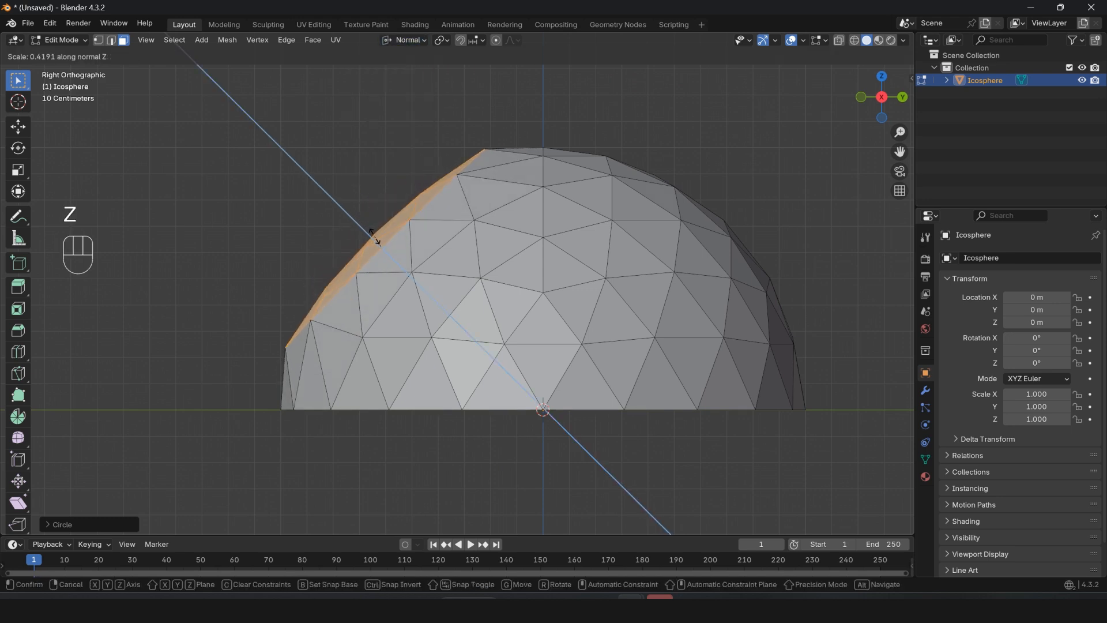
{"action": "left_click", "coordinate": [380, 237]}
- Delete the flattened patch's faces and fill the round opening with a single face
{"action": "middle_click_drag", "start_coordinate": [383, 228], "coordinate": [463, 263]}
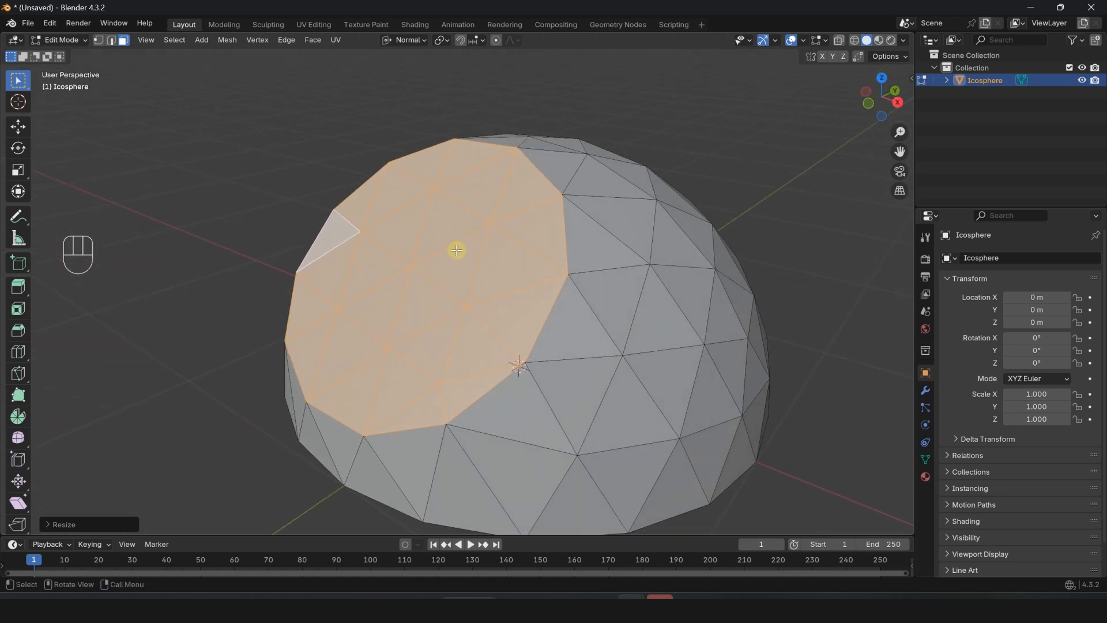
{"action": "key", "text": "x"}
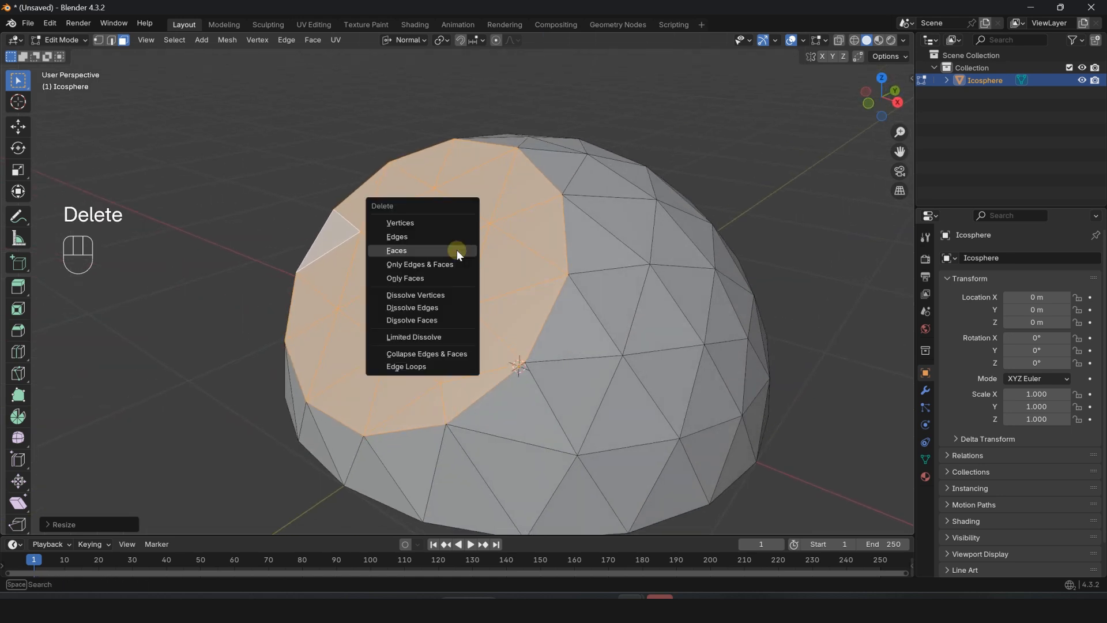
{"action": "left_click", "coordinate": [457, 252]}
{"action": "middle_click_drag", "start_coordinate": [474, 240], "coordinate": [556, 271]}
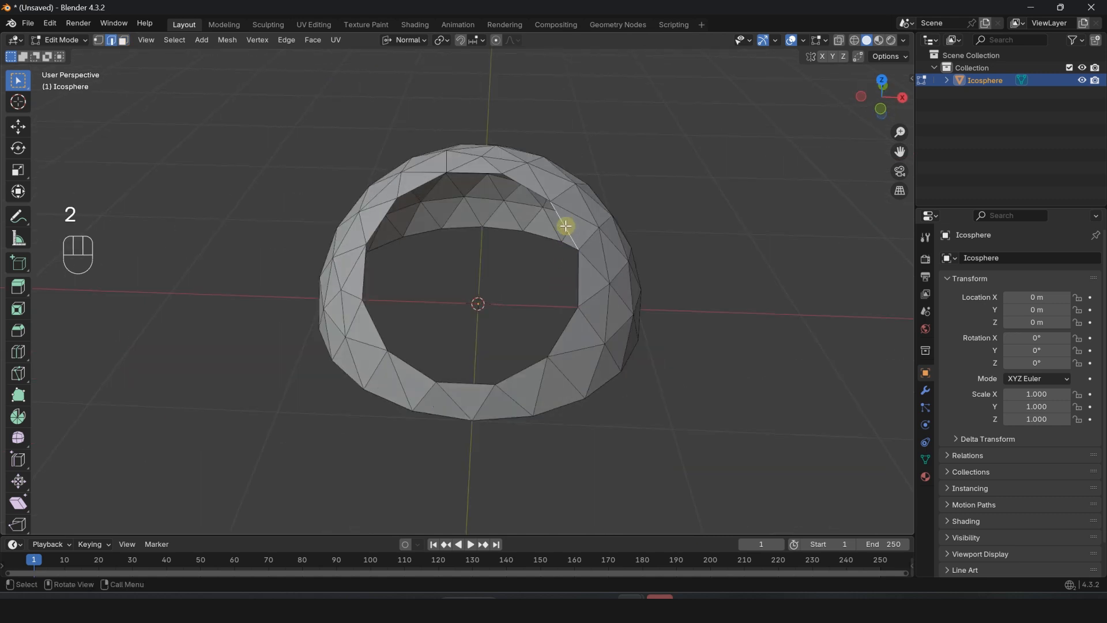
{"action": "key", "text": "f"}
{"action": "middle_click_drag", "start_coordinate": [577, 277], "coordinate": [808, 183]}
- Apply the dome's object transform in Object Mode and set its origin to its geometry
{"action": "key", "text": "Tab"}
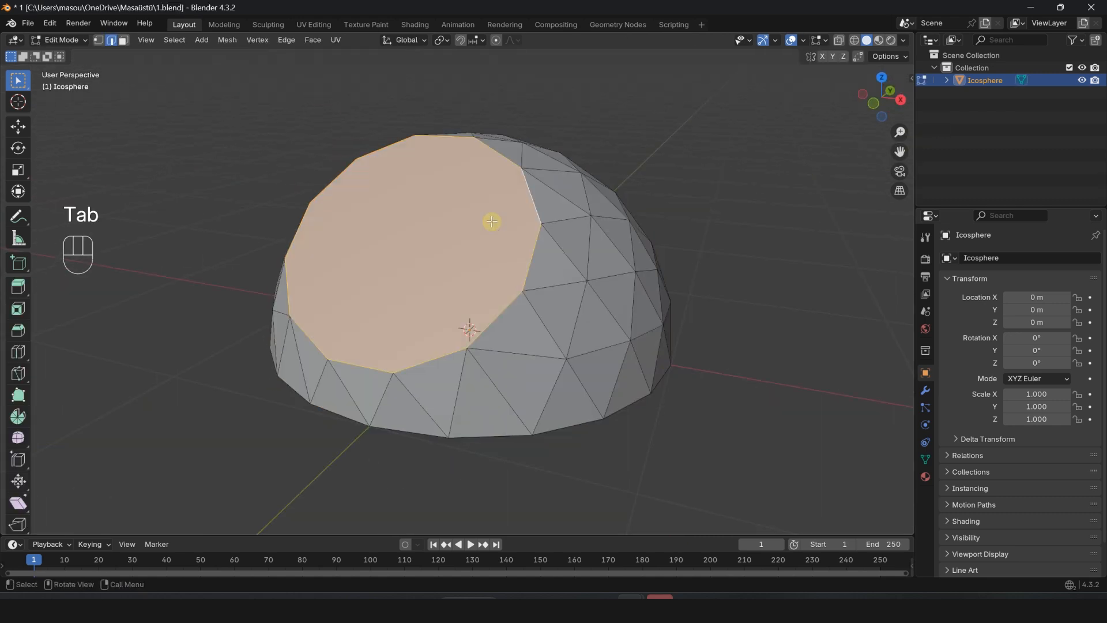
{"action": "key", "text": "Tab"}
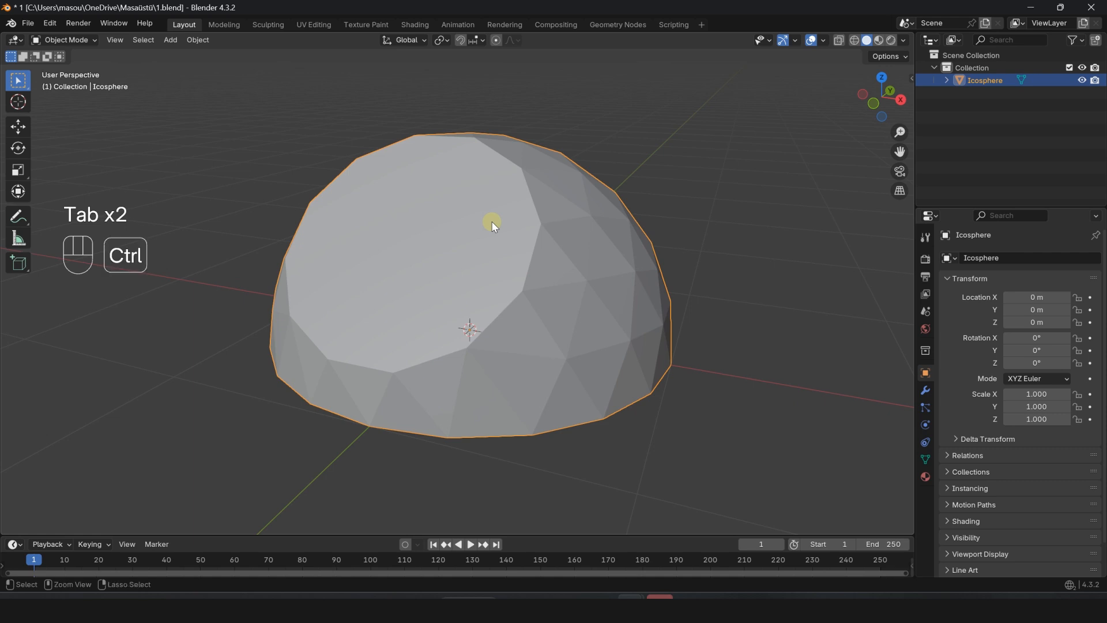
{"action": "key", "text": "ctrl+a"}
{"action": "left_click", "coordinate": [487, 257]}
{"action": "right_click", "coordinate": [488, 257]}
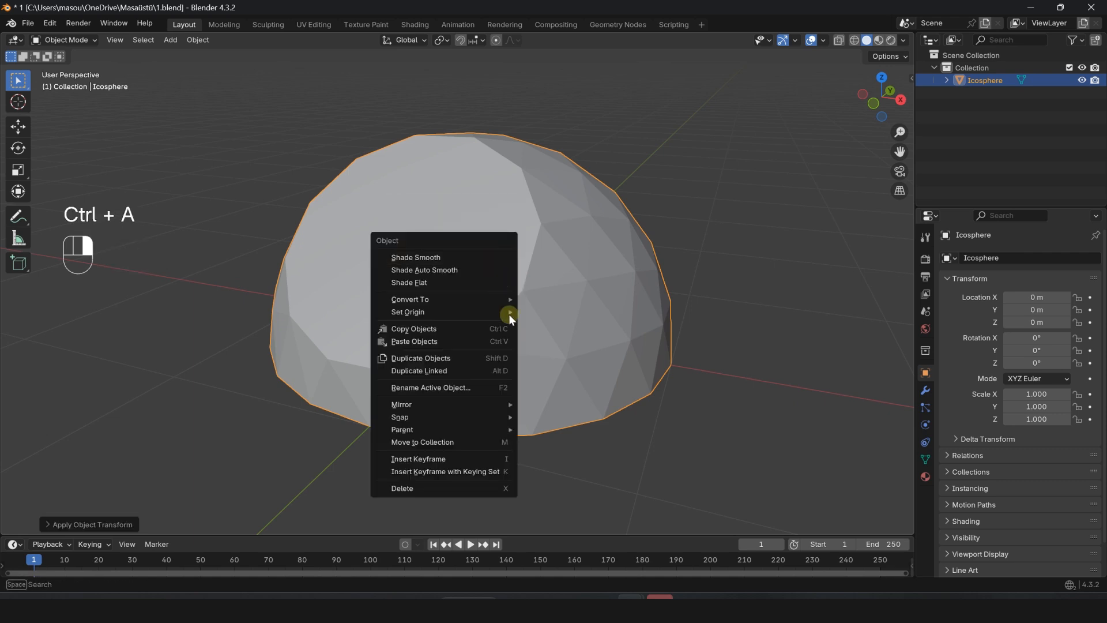
{"action": "mouse_move", "coordinate": [508, 314]}
{"action": "left_click", "coordinate": [551, 323]}
- Bevel the rim edges of the round front face by 0.07 m with 5 segments
{"action": "key", "text": "Tab"}
{"action": "middle_click_drag", "start_coordinate": [539, 245], "coordinate": [507, 207]}
{"action": "key", "text": "ctrl+b"}
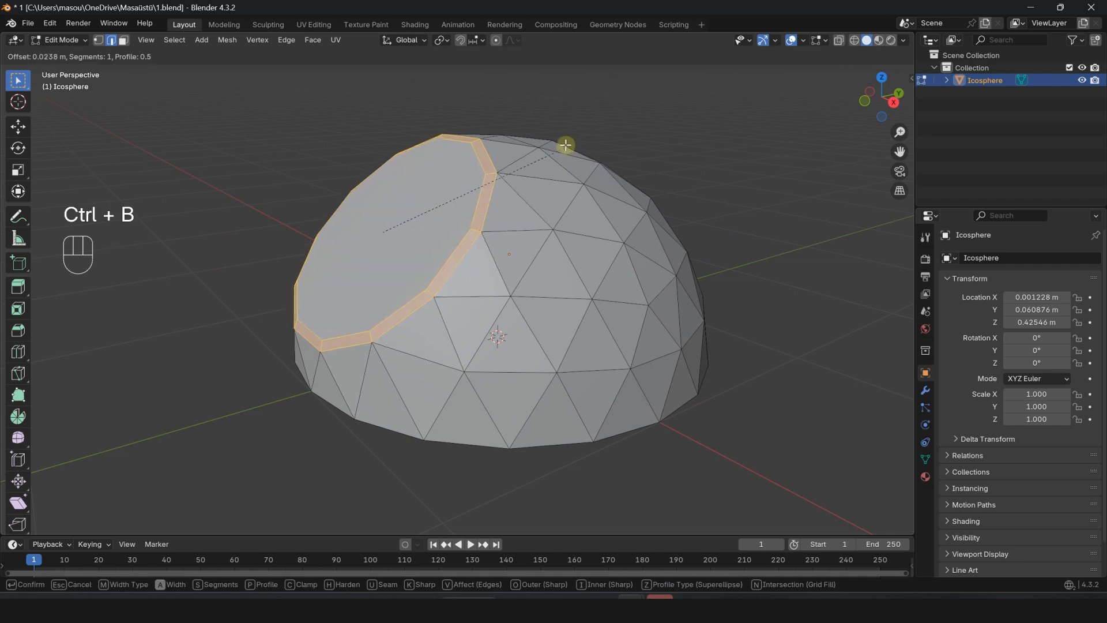
{"action": "left_click", "coordinate": [569, 133]}
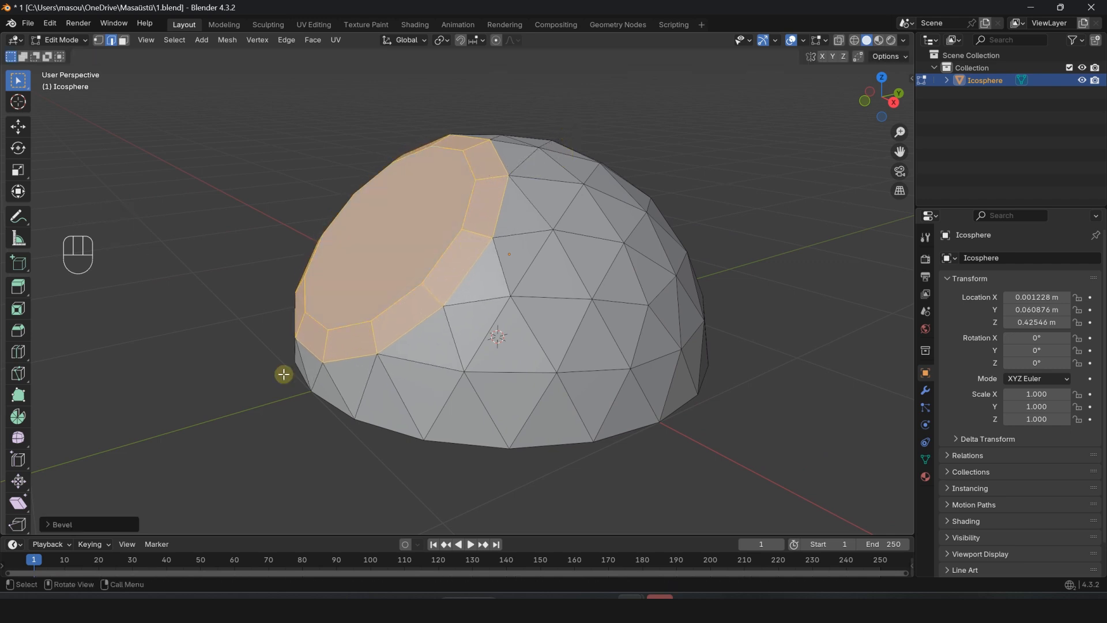
{"action": "left_click", "coordinate": [57, 523]}
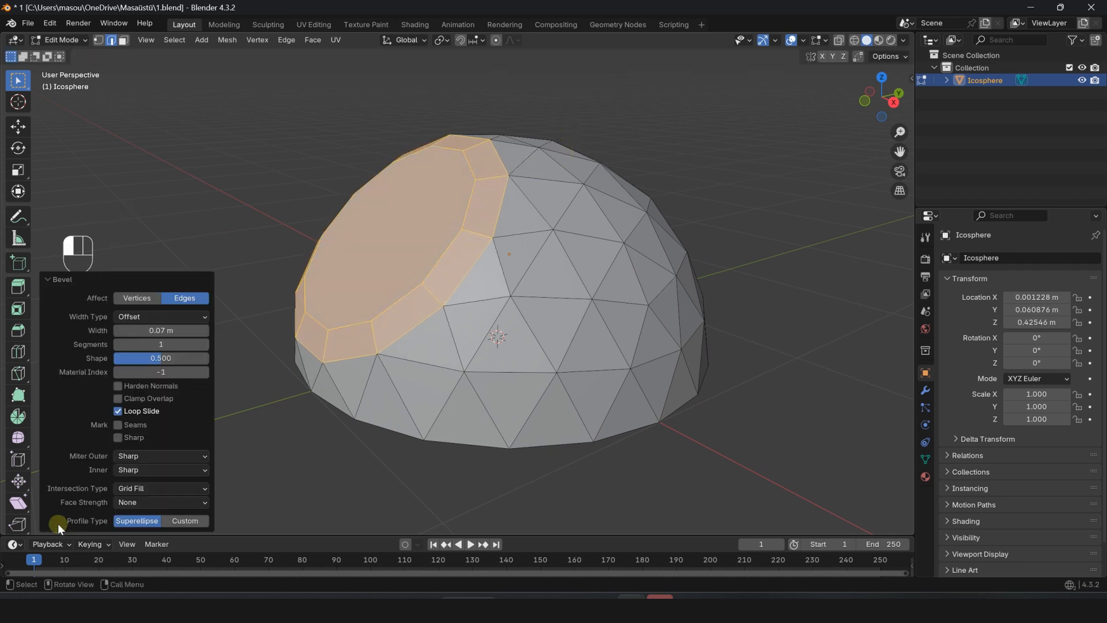
{"action": "left_click", "coordinate": [205, 343]}
{"action": "left_click", "coordinate": [205, 344]}
{"action": "left_click", "coordinate": [206, 344]}
{"action": "left_click", "coordinate": [205, 344]}
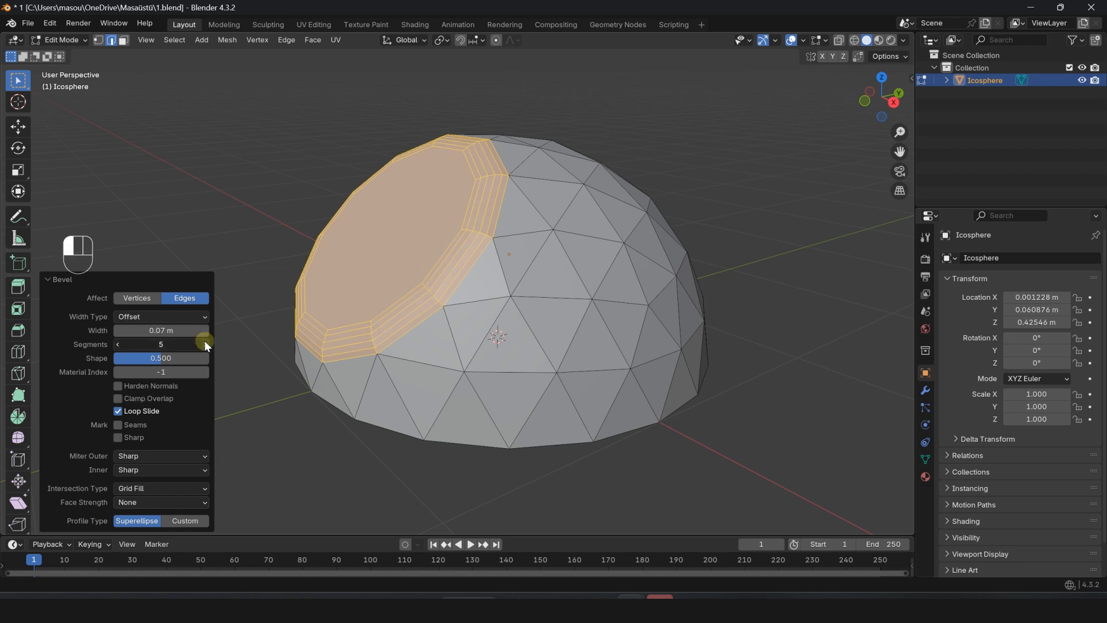
- Increase the front face rim bevel to 6 segments and a width of 0.08 m
{"action": "left_click", "coordinate": [206, 343]}
{"action": "left_click", "coordinate": [205, 330]}
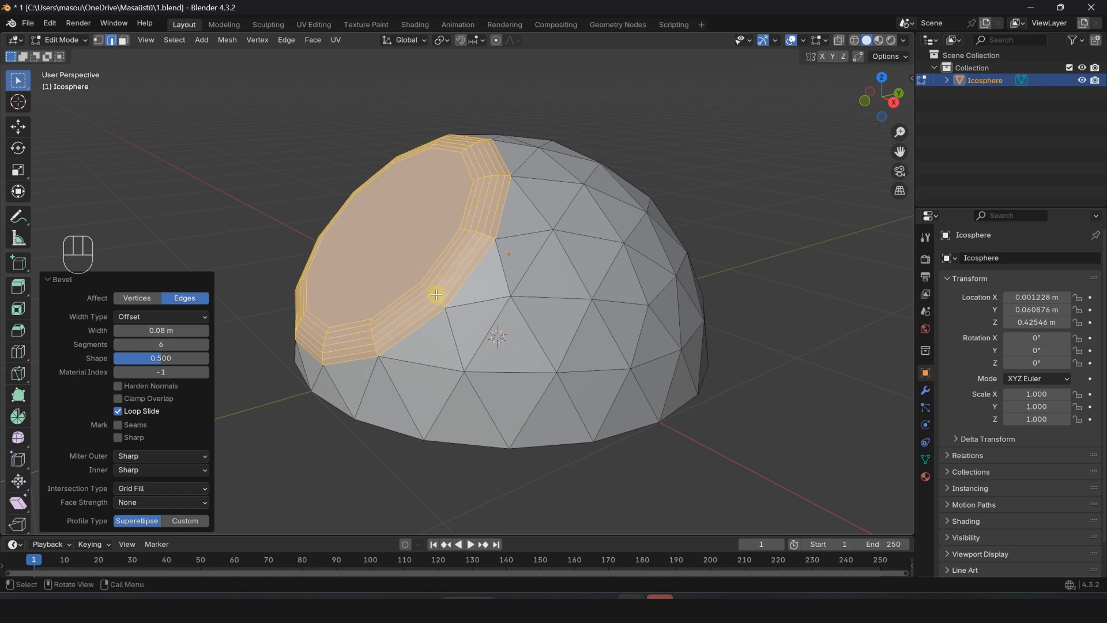
{"action": "middle_click_drag", "start_coordinate": [436, 295], "coordinate": [469, 267]}
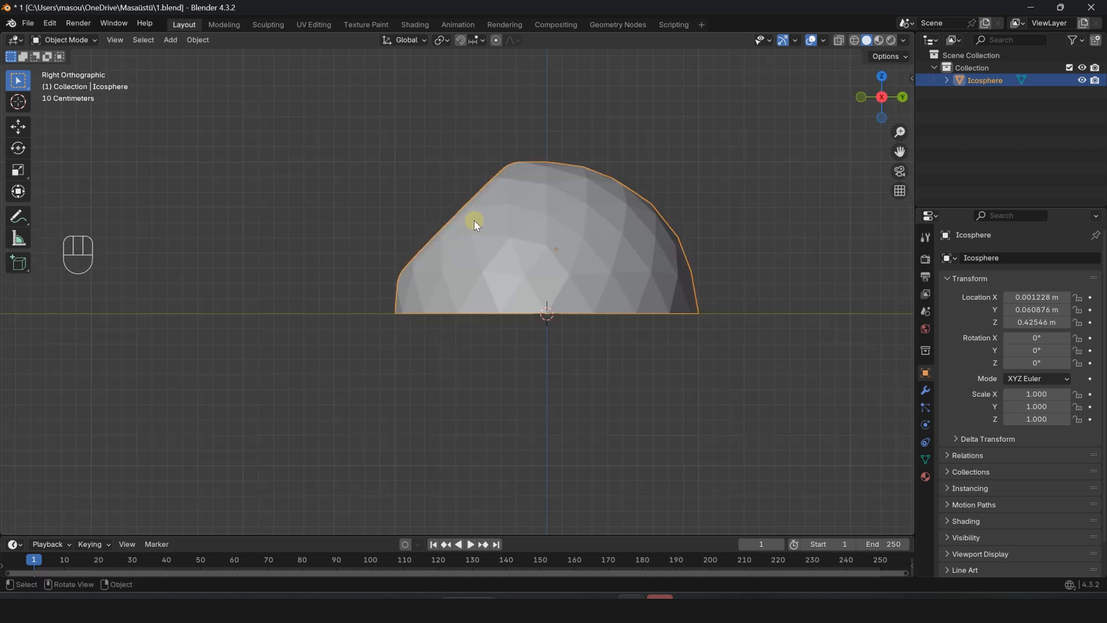
- Extrude the dome's open base edge loop about 2.3 m downward along Z to form a cylindrical wall
{"action": "scroll", "coordinate": [474, 224], "scroll_direction": "down", "scroll_amount": 1}
{"action": "left_click", "coordinate": [554, 272]}
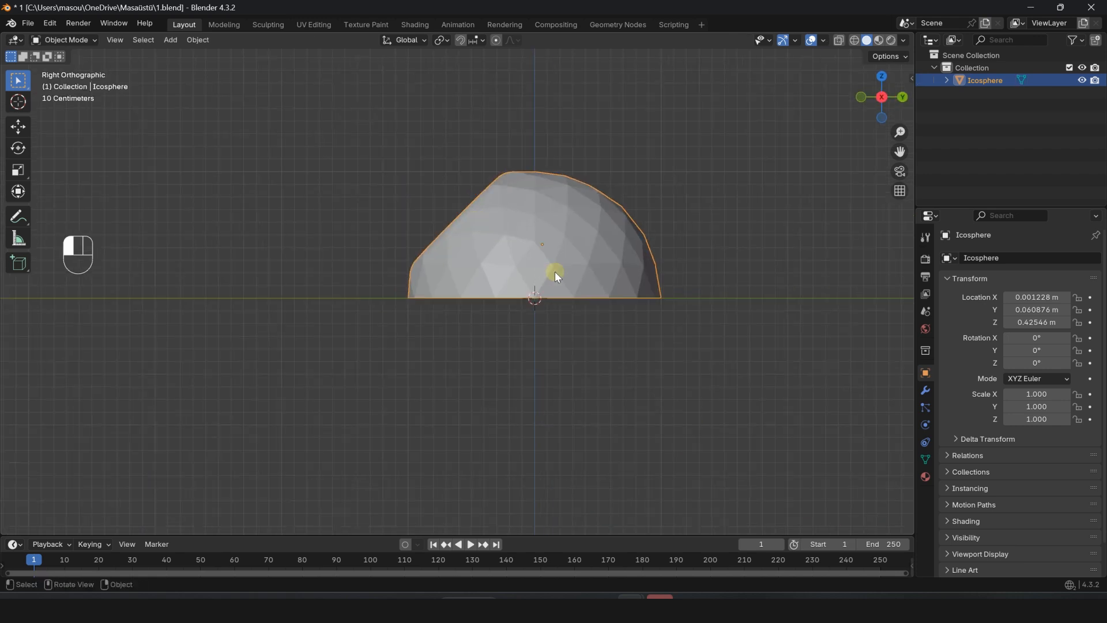
{"action": "key", "text": "Tab"}
{"action": "scroll", "coordinate": [661, 299], "scroll_direction": "up", "scroll_amount": 1}
{"action": "middle_click_drag", "start_coordinate": [647, 288], "coordinate": [691, 184], "text": "shift"}
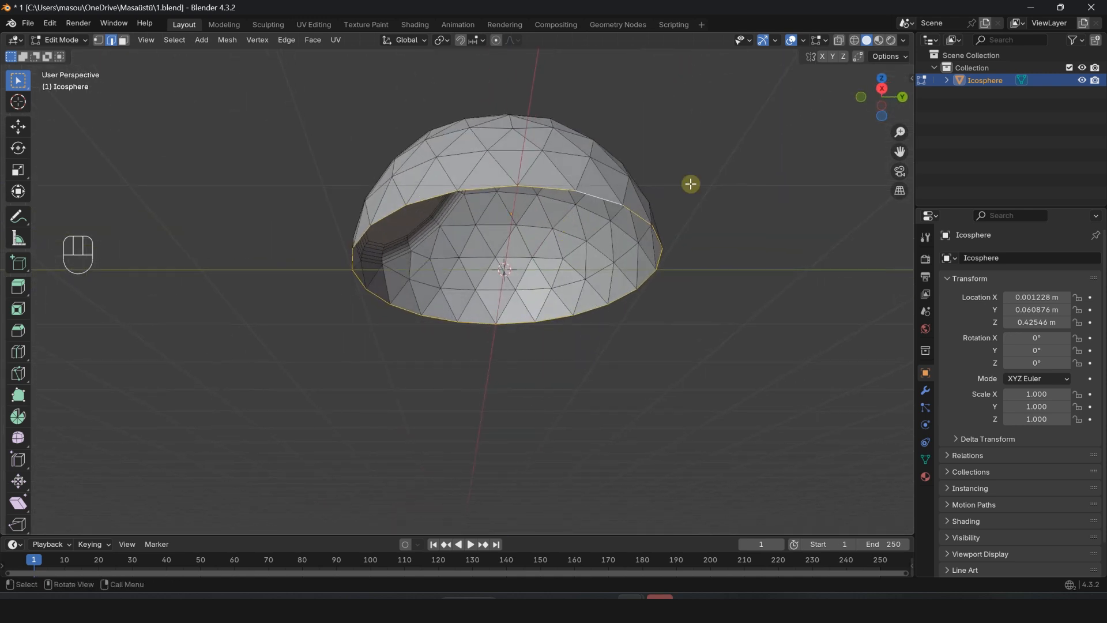
{"action": "left_click", "coordinate": [882, 89]}
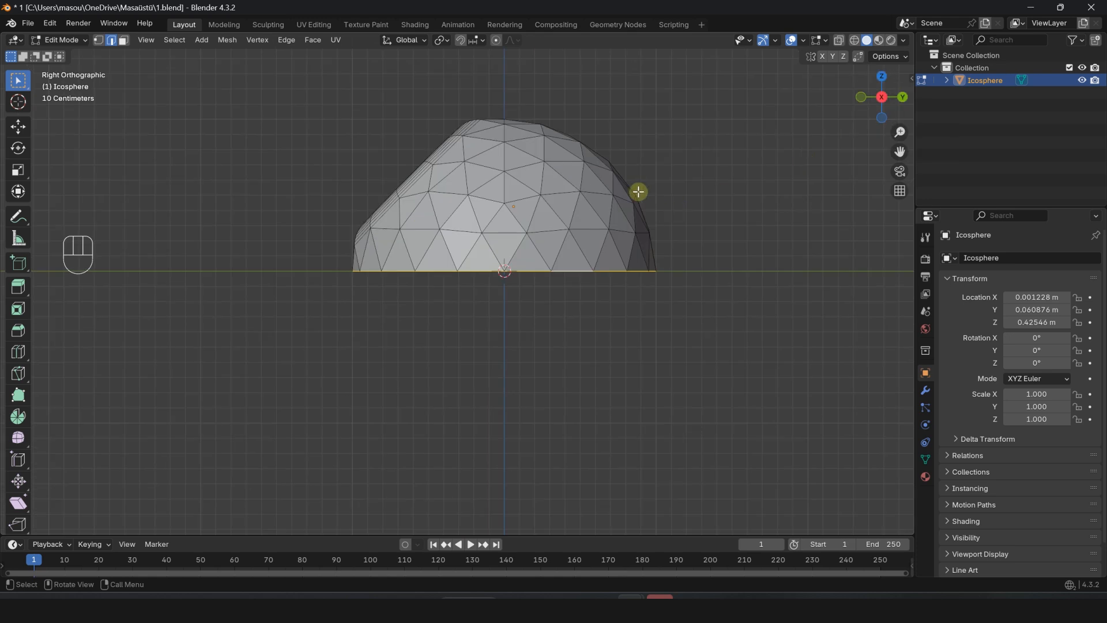
{"action": "scroll", "coordinate": [501, 219], "scroll_direction": "down", "scroll_amount": 5}
{"action": "key", "text": "e"}
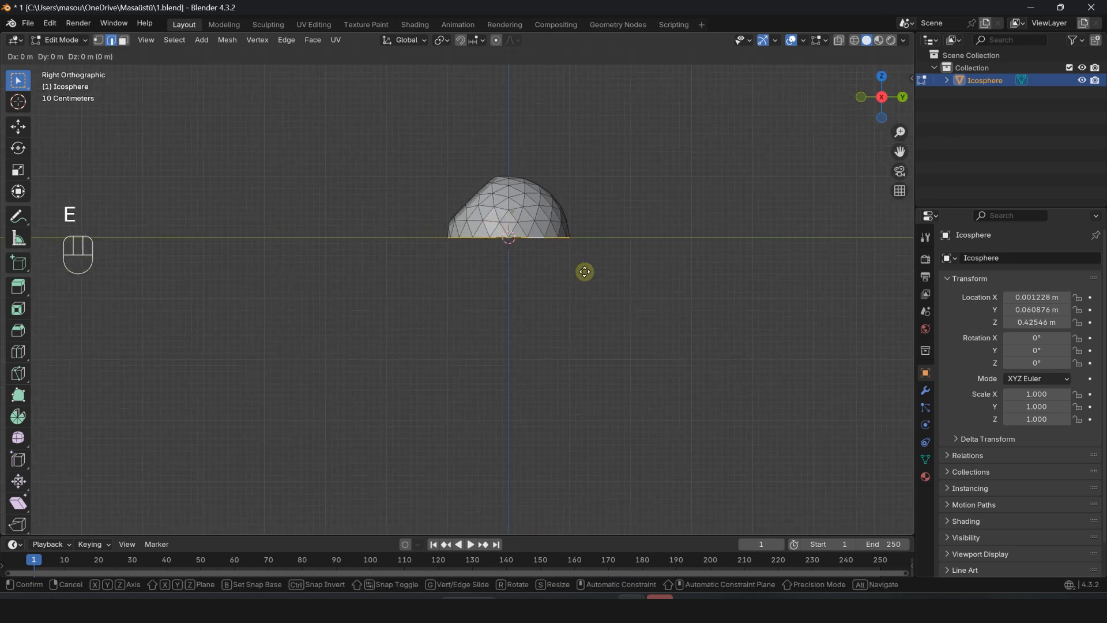
{"action": "key", "text": "z"}
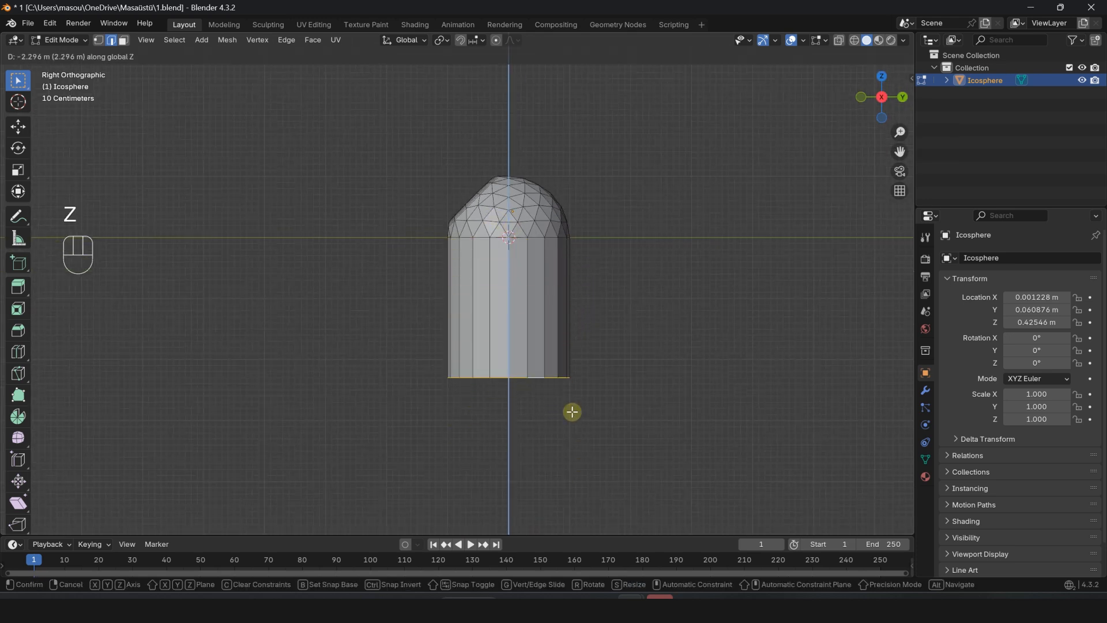
{"action": "left_click", "coordinate": [571, 411]}
- Extrude the bottom edge loop down along Z again by about 0.14 m as a narrow band
{"action": "scroll", "coordinate": [546, 240], "scroll_direction": "down", "scroll_amount": 3}
{"action": "key", "text": "e"}
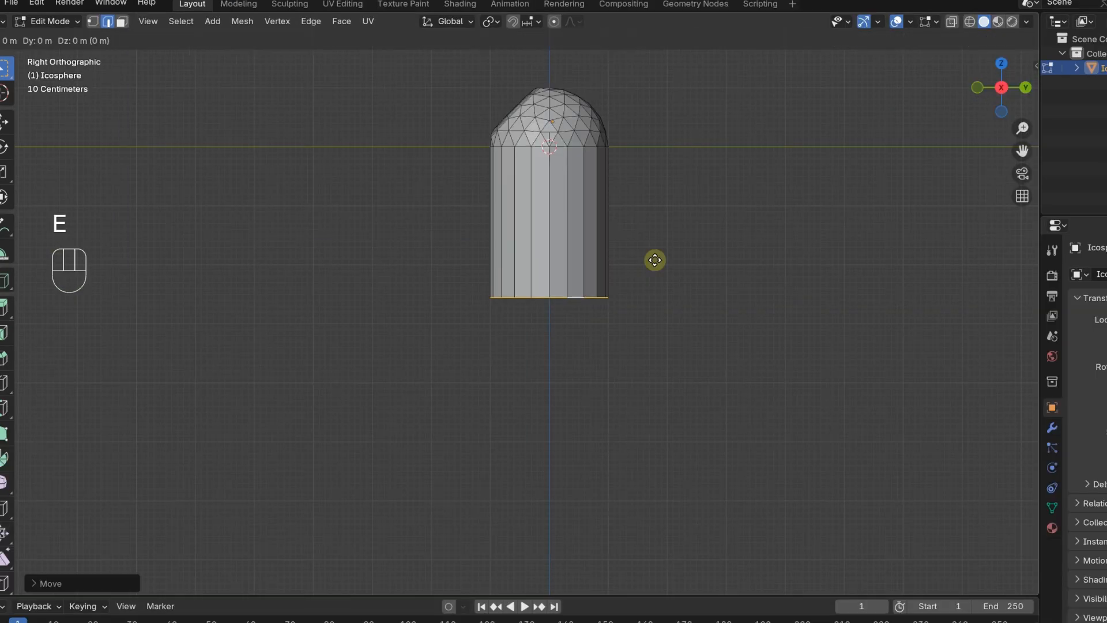
{"action": "key", "text": "z"}
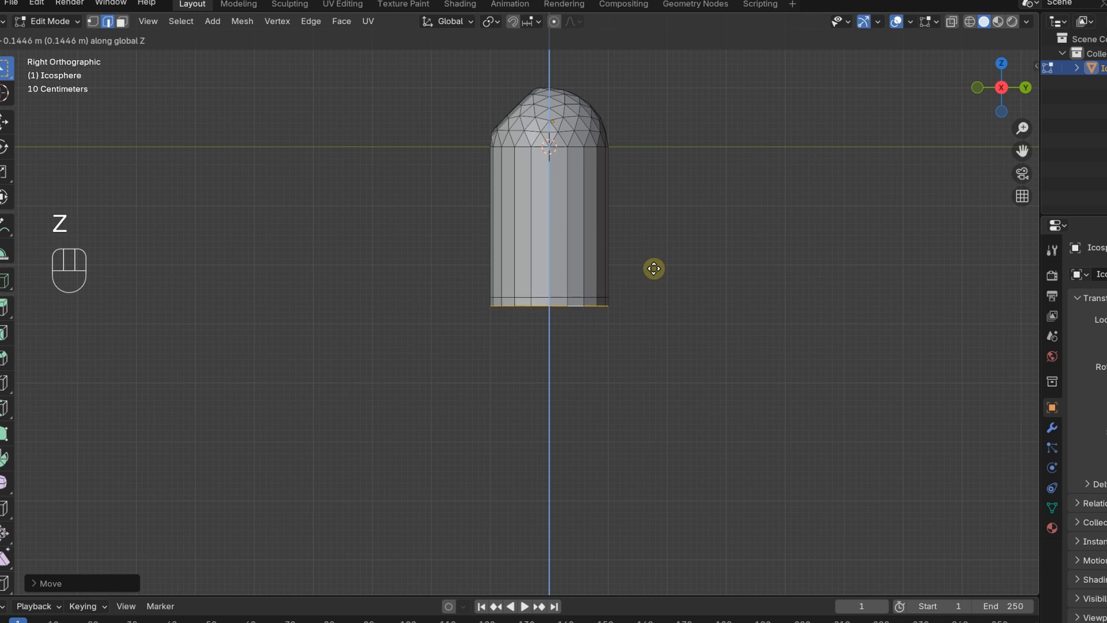
{"action": "left_click", "coordinate": [654, 267]}
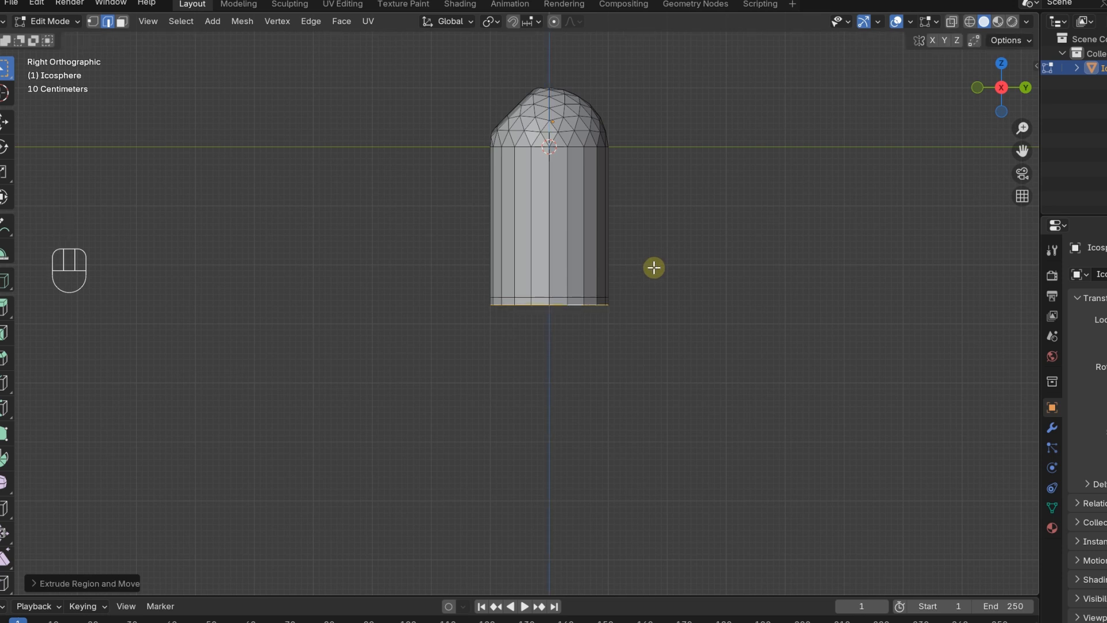
- Extrude the bottom edge loop about 6.3 m down along Z for the long body and lower it another 2.1 m
{"action": "scroll", "coordinate": [643, 241], "scroll_direction": "down", "scroll_amount": 3}
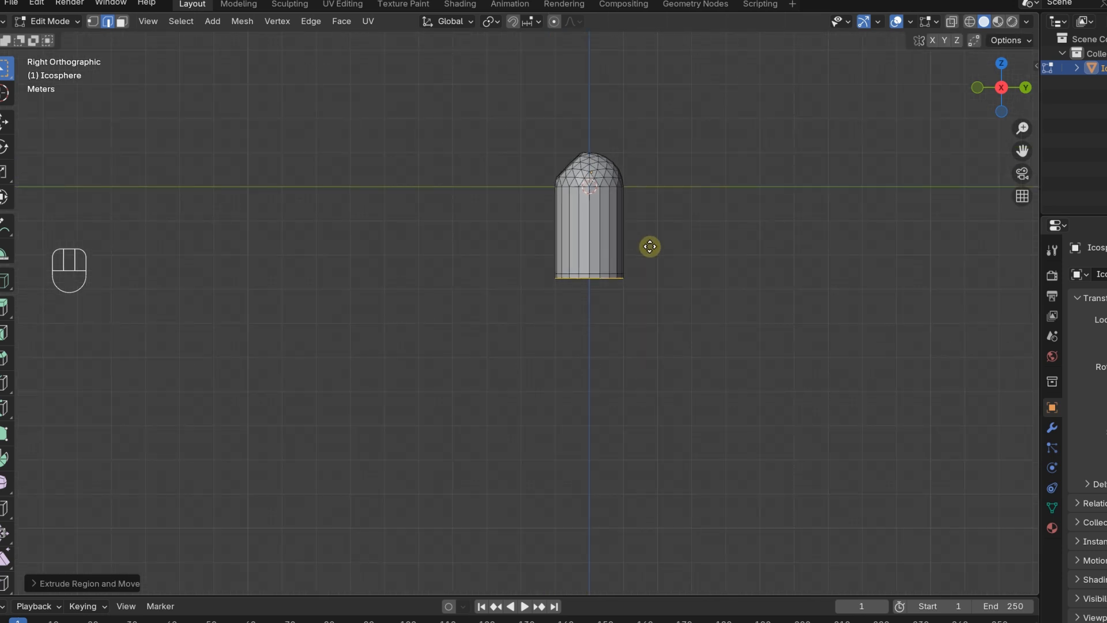
{"action": "key", "text": "e"}
{"action": "key", "text": "z"}
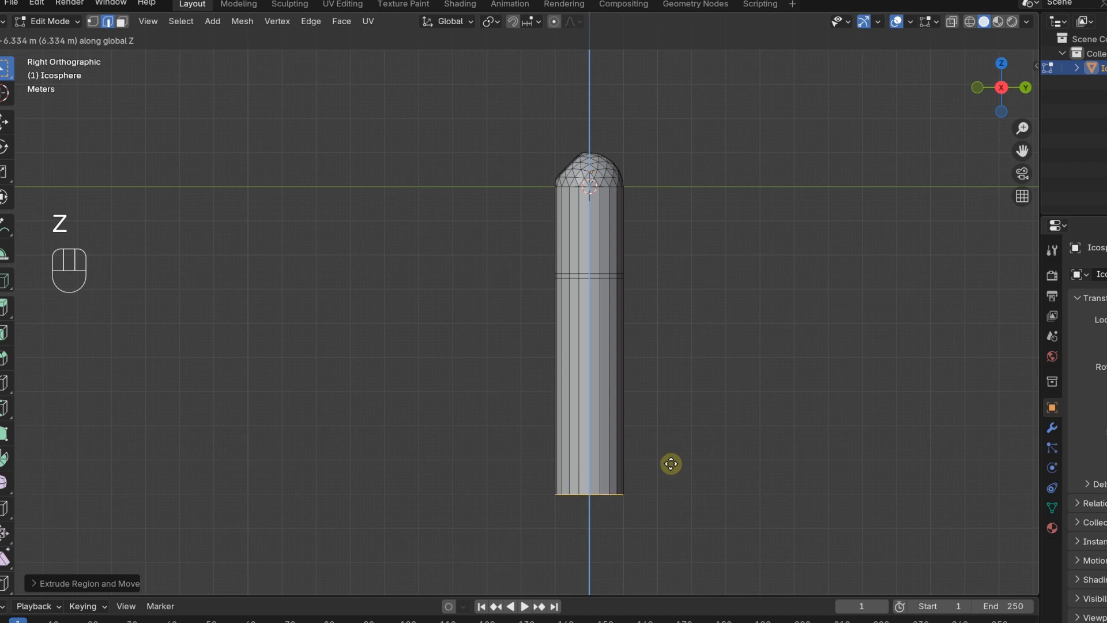
{"action": "left_click", "coordinate": [670, 463]}
{"action": "scroll", "coordinate": [622, 274], "scroll_direction": "down", "scroll_amount": 2}
{"action": "key", "text": "g"}
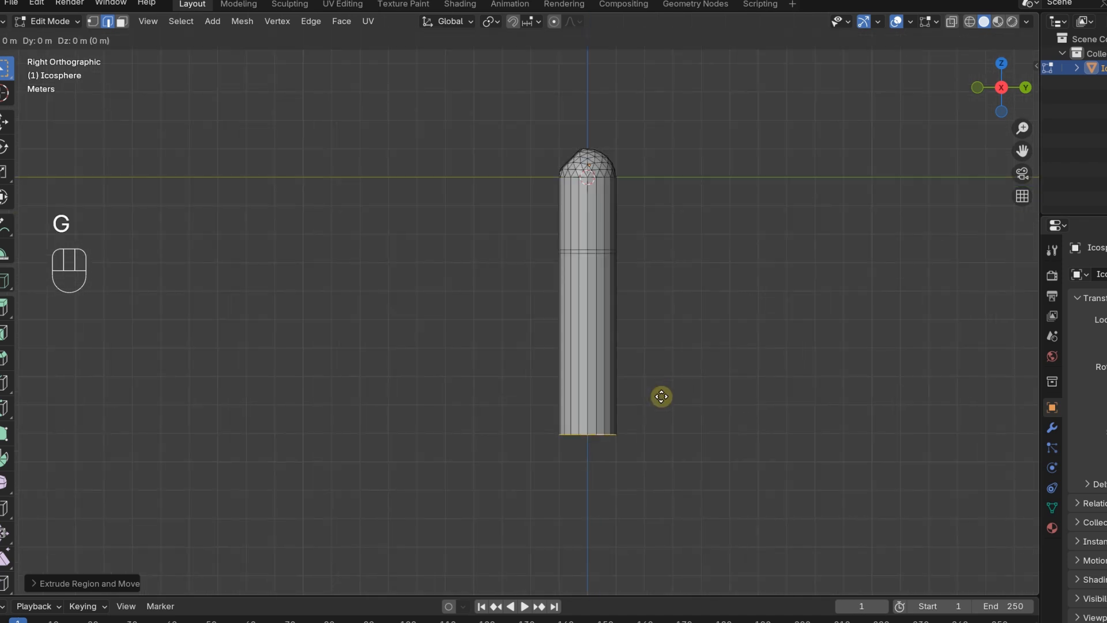
{"action": "key", "text": "z"}
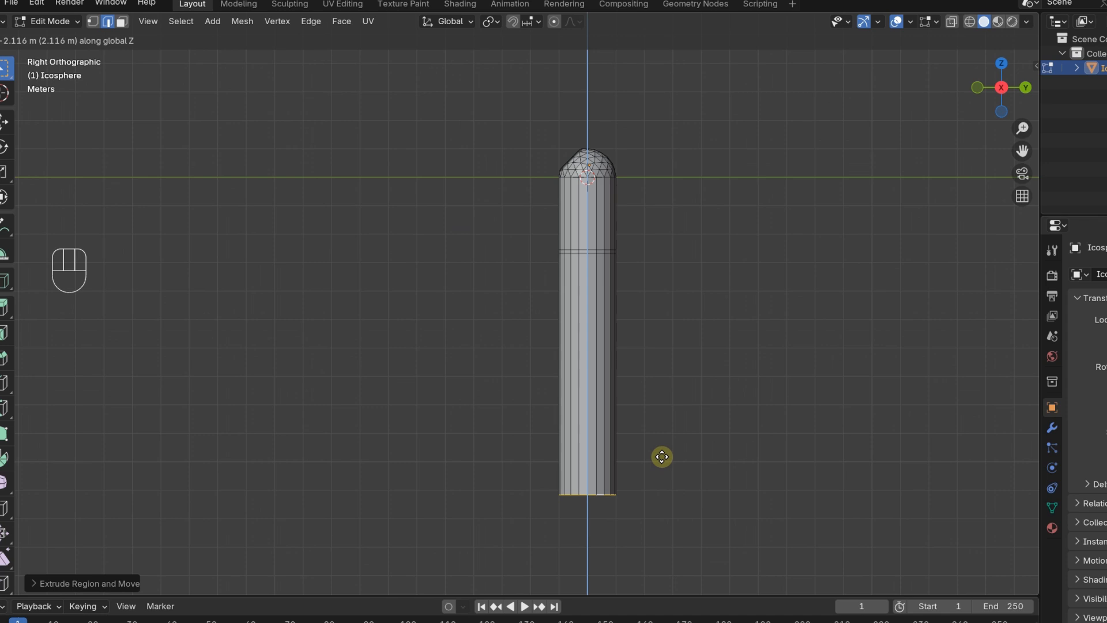
{"action": "left_click", "coordinate": [662, 457]}
- Add a horizontal loop cut at the middle of the long lower body section
{"action": "key", "text": "ctrl+r"}
{"action": "left_click", "coordinate": [606, 401]}
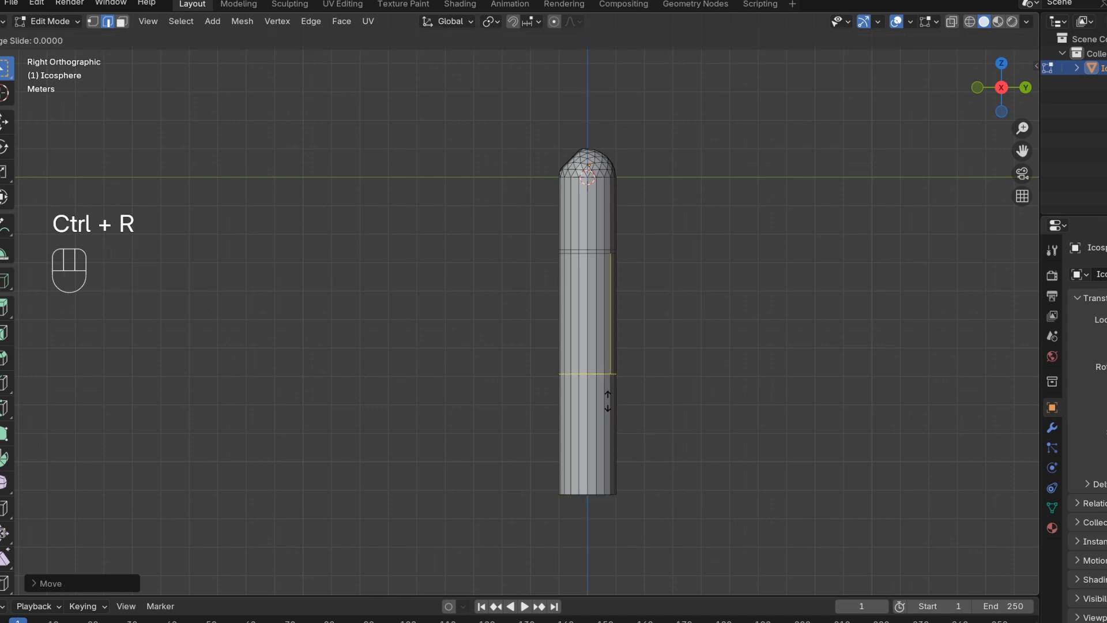
{"action": "left_click", "coordinate": [627, 388]}
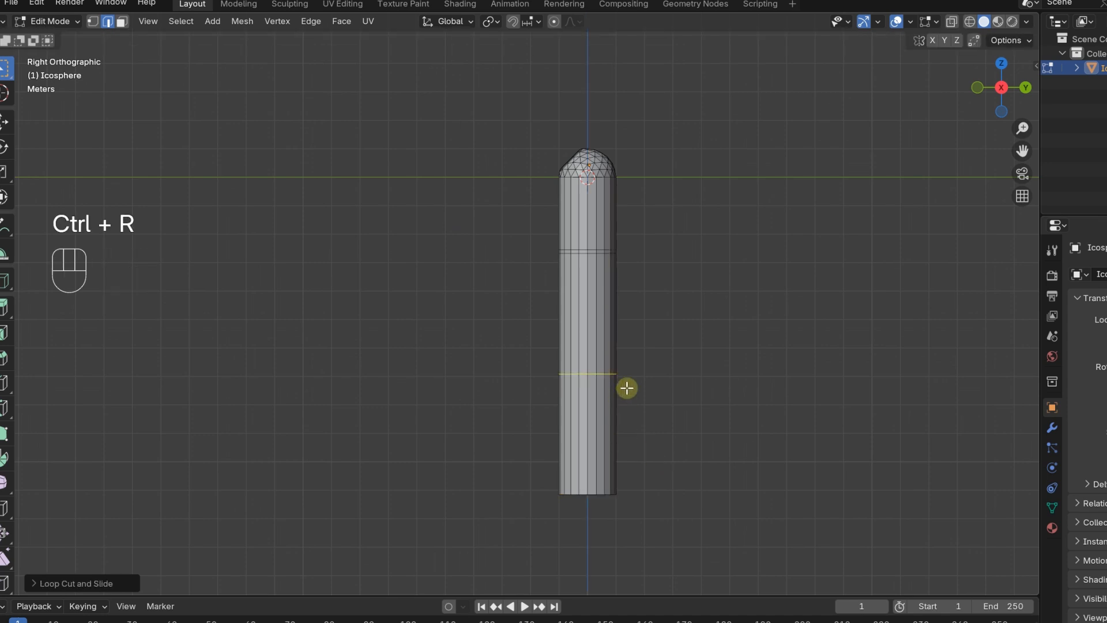
- Extrude the narrow face band around the body and scale it inward to about 0.9 to form a groove
{"action": "scroll", "coordinate": [606, 255], "scroll_direction": "up", "scroll_amount": 6}
{"action": "key", "text": "3"}
{"action": "left_click", "coordinate": [625, 256], "text": "alt"}
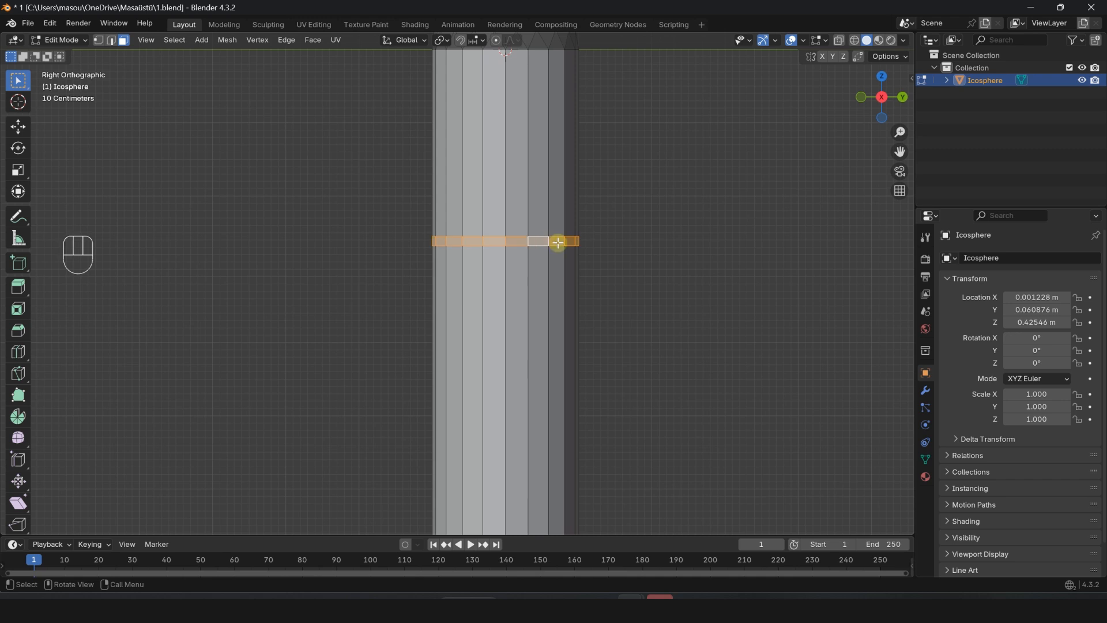
{"action": "key", "text": "s"}
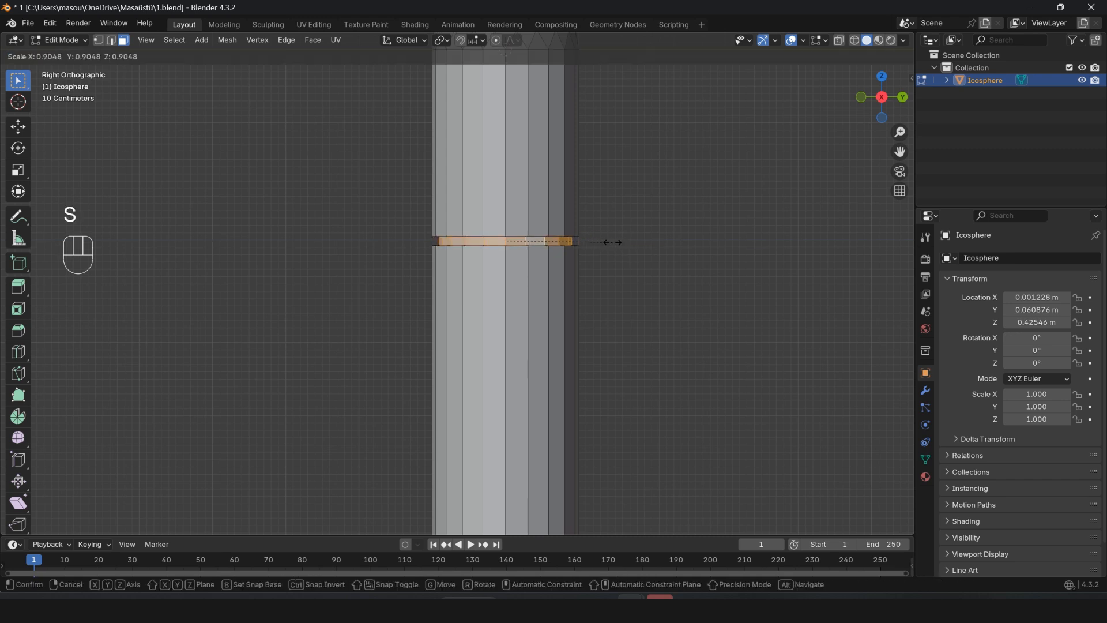
{"action": "right_click", "coordinate": [612, 242]}
{"action": "middle_click_drag", "start_coordinate": [598, 237], "coordinate": [591, 262]}
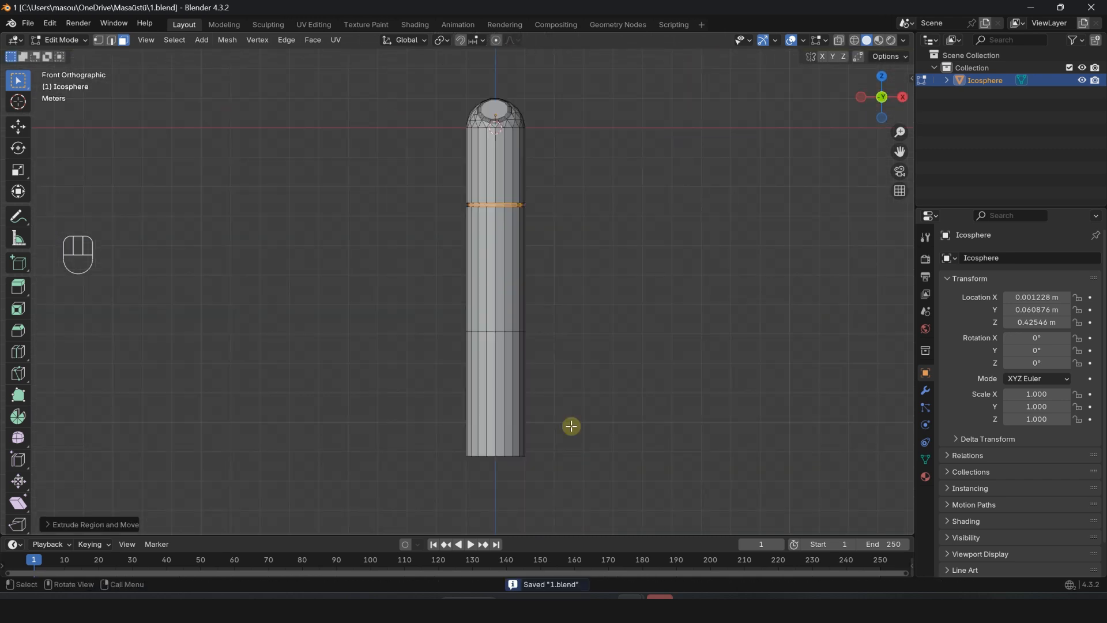
- Select the body's bottom vertex ring in wireframe and flatten it to a narrow end by scaling it along X
{"action": "key", "text": "z"}
{"action": "key", "text": "1"}
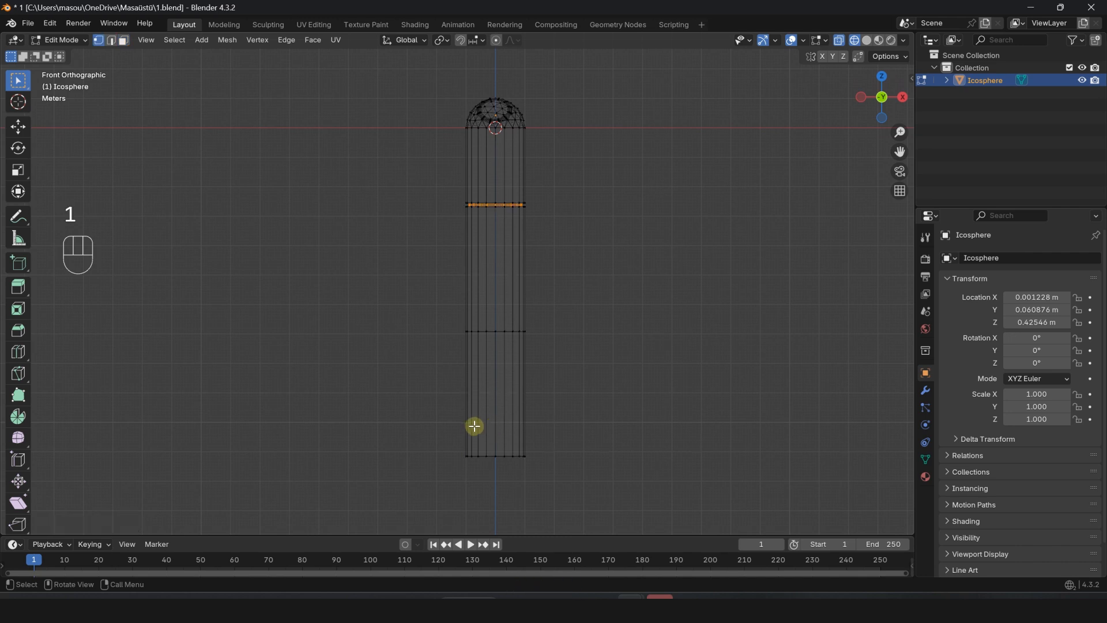
{"action": "left_click_drag", "start_coordinate": [421, 441], "coordinate": [599, 482]}
{"action": "key", "text": "s"}
{"action": "key", "text": "x"}
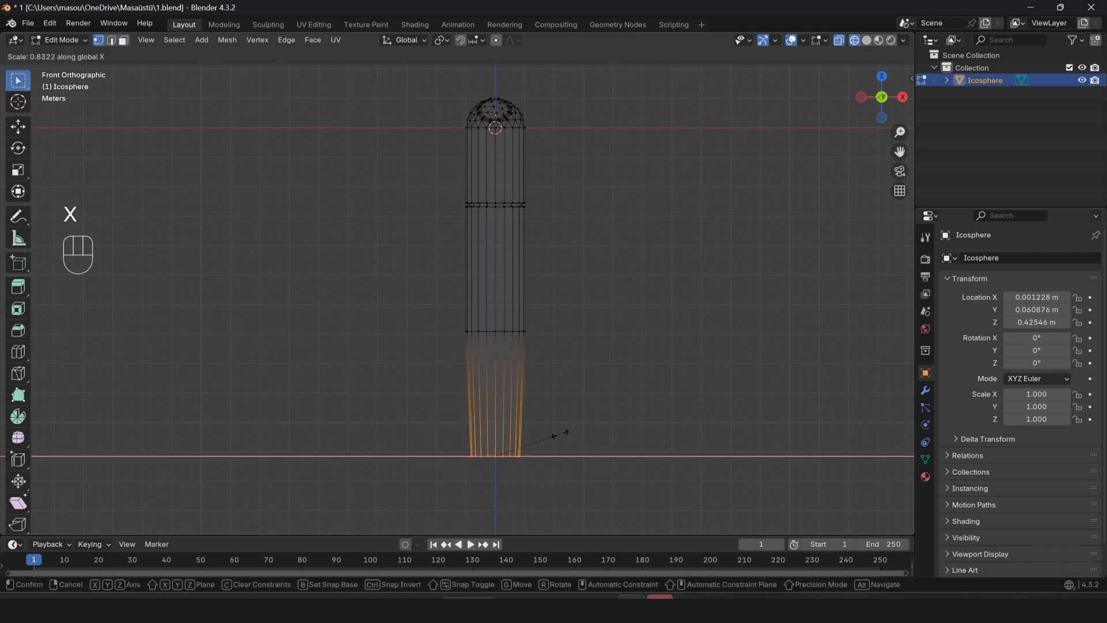
{"action": "left_click", "coordinate": [536, 437]}
{"action": "key", "text": "s"}
{"action": "key", "text": "x"}
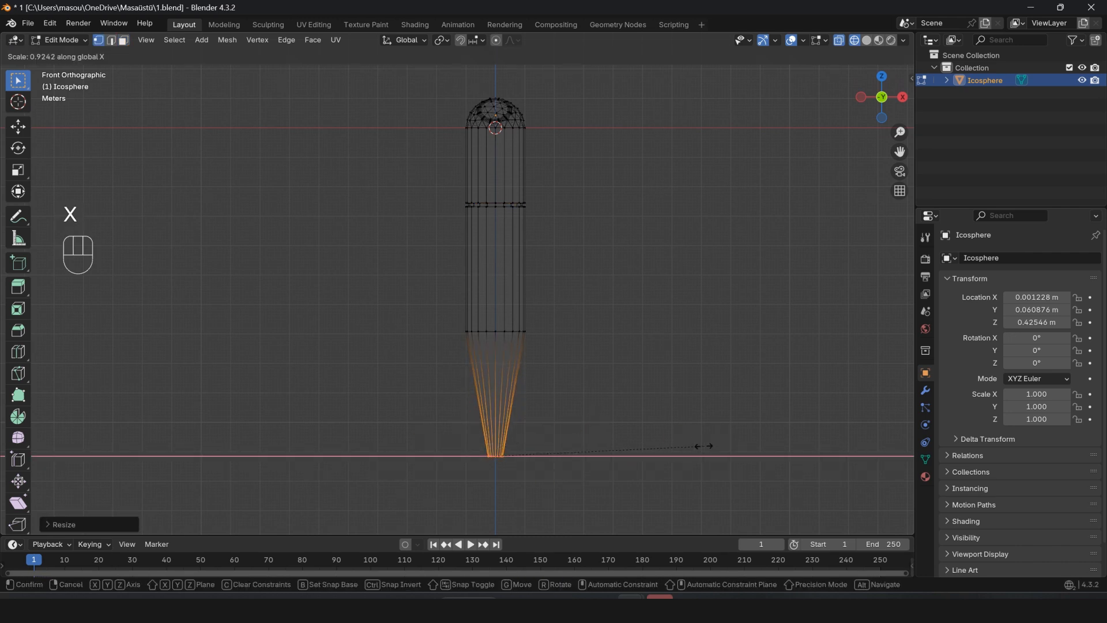
{"action": "left_click", "coordinate": [556, 413]}
- Scale the middle vertex ring of the lower body along X to about 0.55 and return to solid shading
{"action": "left_click_drag", "start_coordinate": [427, 308], "coordinate": [659, 344]}
{"action": "key", "text": "s"}
{"action": "key", "text": "x"}
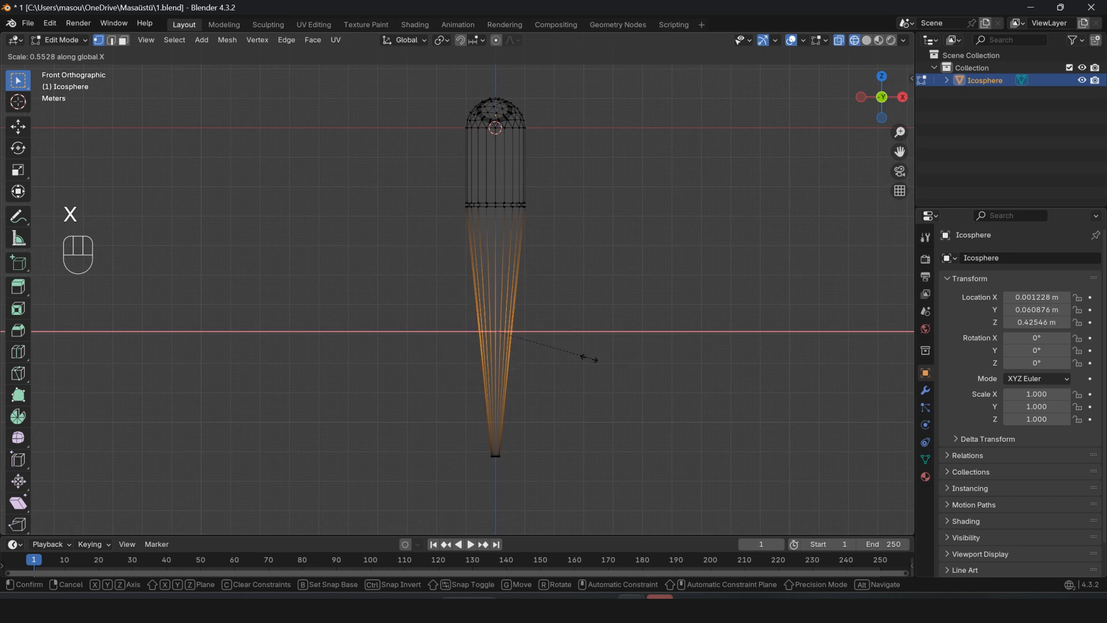
{"action": "left_click", "coordinate": [591, 356]}
{"action": "middle_click_drag", "start_coordinate": [591, 356], "coordinate": [494, 358]}
{"action": "key", "text": "z"}
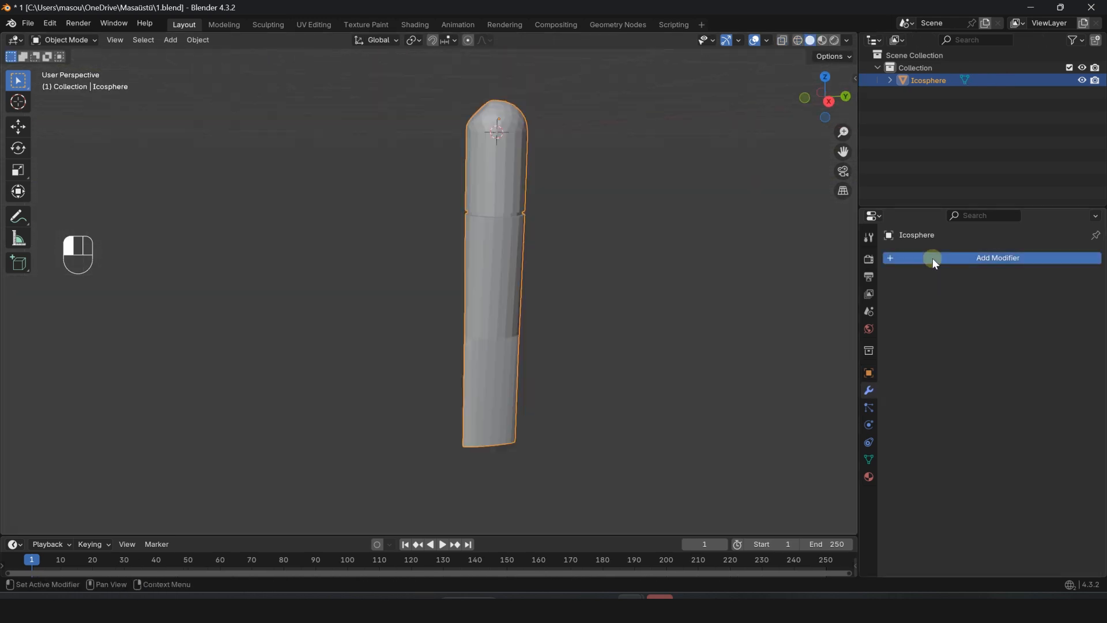
- Add a Subdivision Surface modifier at level 3 to the tube and apply auto smooth shading at 30°
{"action": "left_click", "coordinate": [932, 257]}
{"action": "mouse_move", "coordinate": [922, 305]}
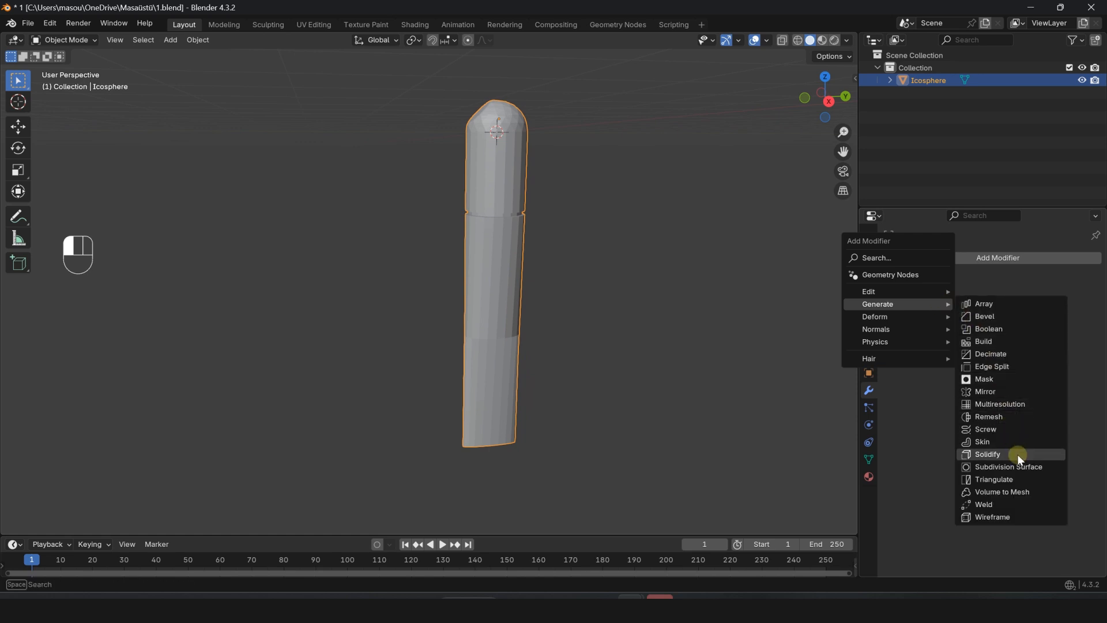
{"action": "left_click", "coordinate": [1031, 467]}
{"action": "key", "text": "KP_3"}
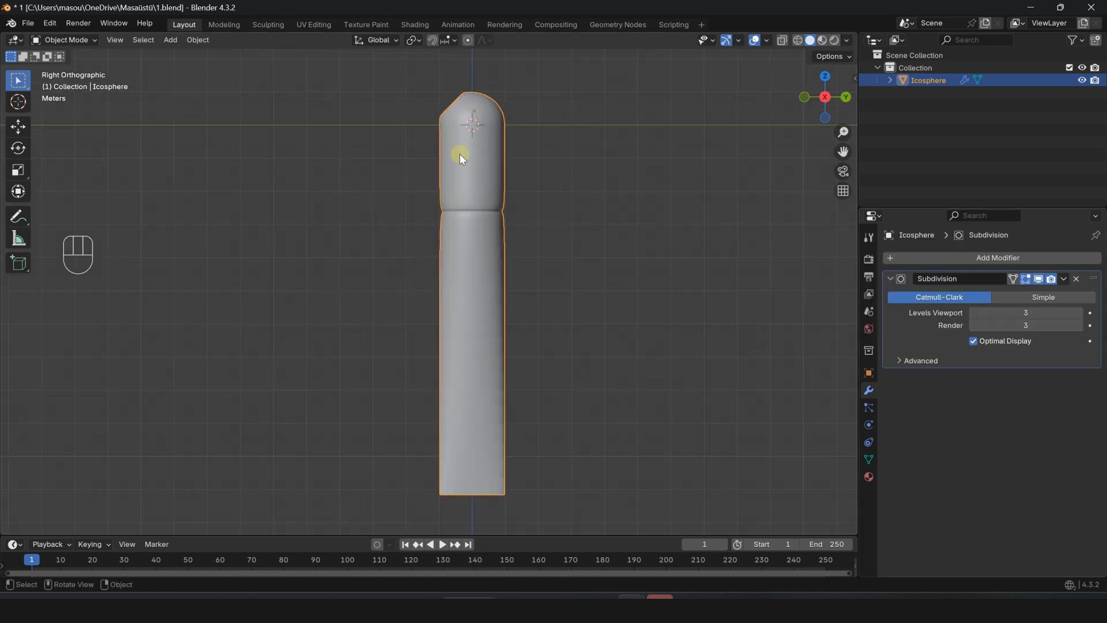
{"action": "right_click", "coordinate": [450, 115]}
{"action": "left_click", "coordinate": [448, 112]}
- Add supporting loop cuts on the body just above and just below the groove
{"action": "key", "text": "Tab"}
{"action": "key", "text": "ctrl+r"}
{"action": "left_click", "coordinate": [513, 205]}
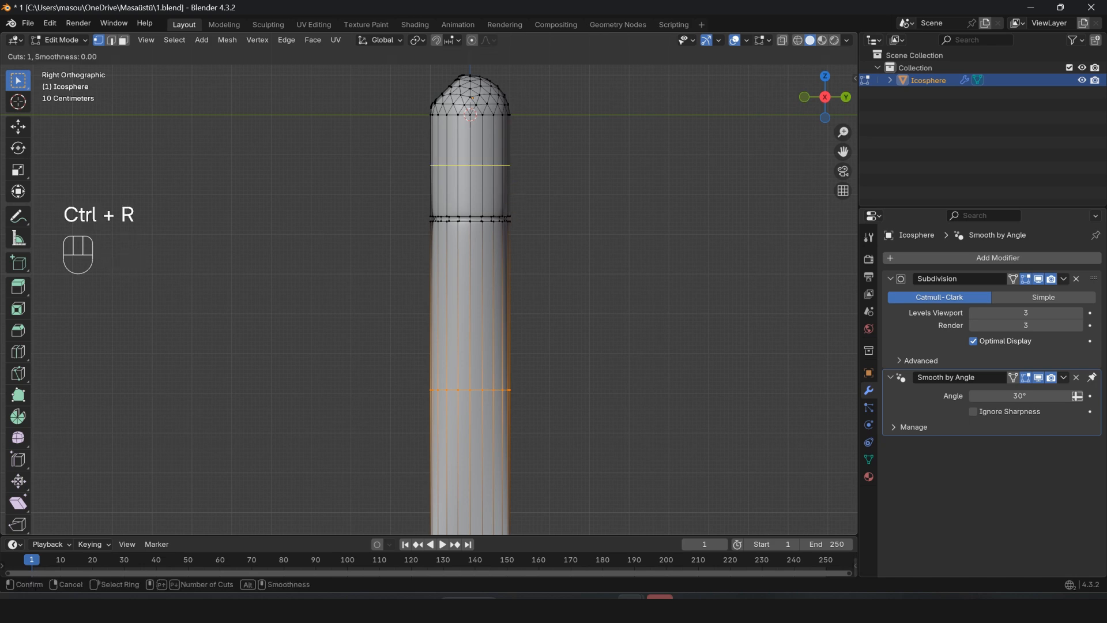
{"action": "left_click", "coordinate": [551, 242]}
{"action": "scroll", "coordinate": [493, 219], "scroll_direction": "up", "scroll_amount": 8}
{"action": "key", "text": "ctrl+r"}
{"action": "left_click", "coordinate": [542, 324]}
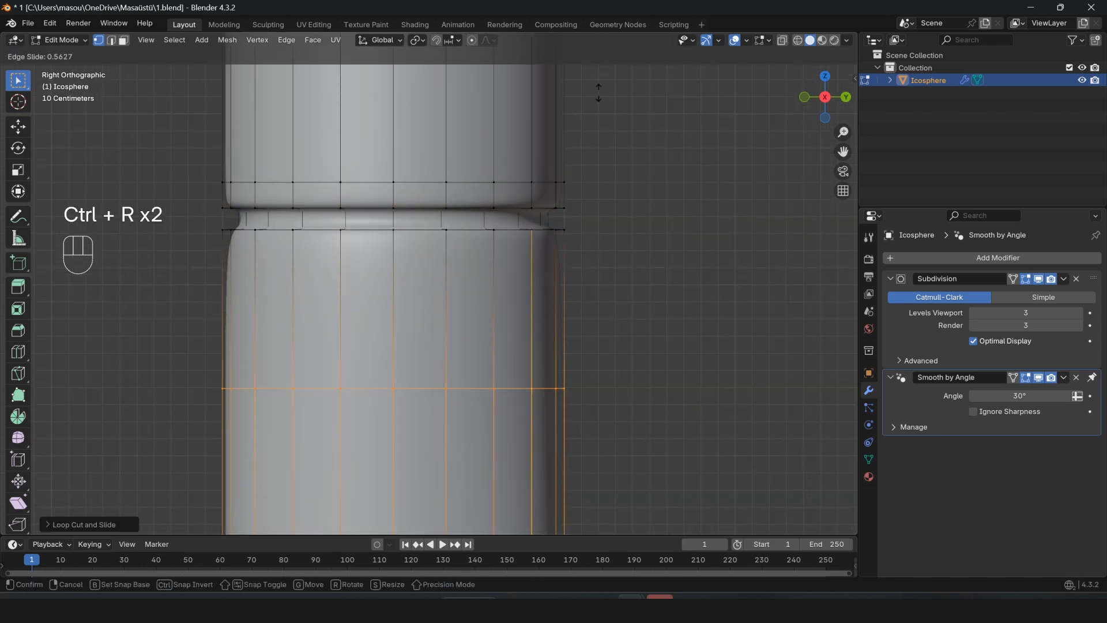
{"action": "left_click", "coordinate": [590, 448]}
- Select all the edge loops around the groove and squeeze them together along Z to tighten the groove
{"action": "key", "text": "z"}
{"action": "left_click_drag", "start_coordinate": [180, 146], "coordinate": [611, 254]}
{"action": "key", "text": "z"}
{"action": "key", "text": "s"}
{"action": "key", "text": "z"}
{"action": "left_click", "coordinate": [429, 193]}
{"action": "key", "text": "s"}
{"action": "key", "text": "z"}
{"action": "left_click", "coordinate": [522, 311]}
{"action": "key", "text": "2"}
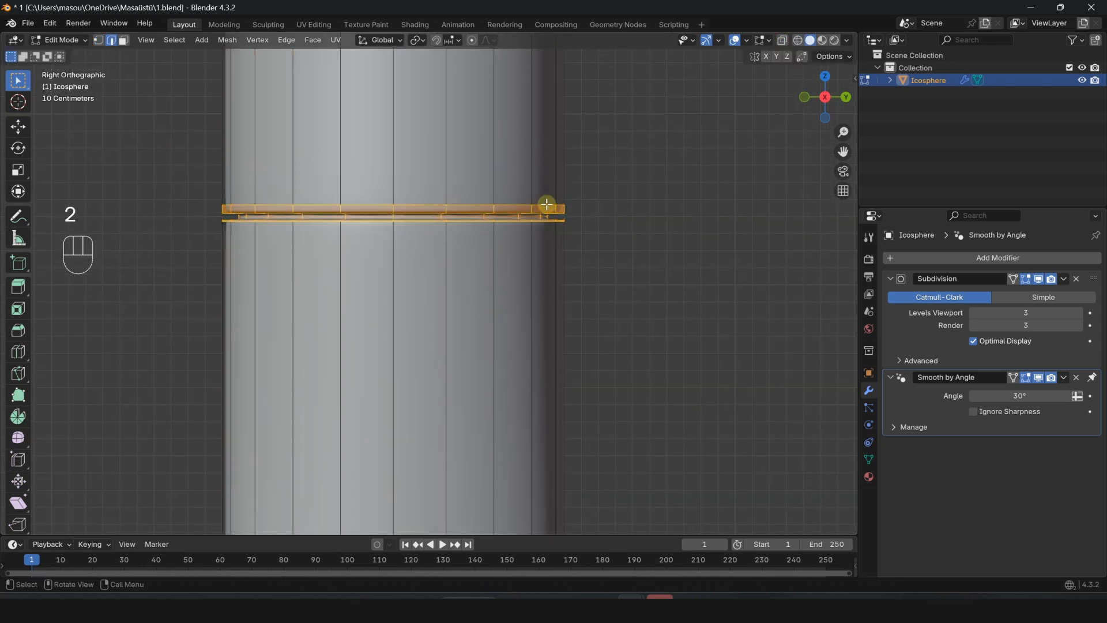
{"action": "key", "text": "Tab"}
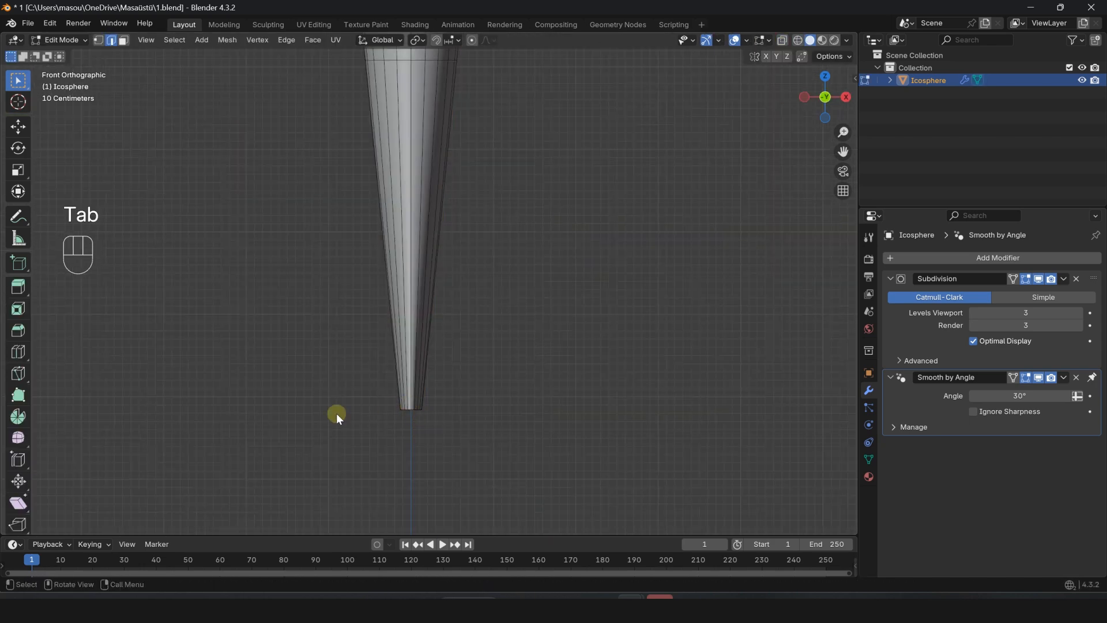
- Select the tube's bottom vertices in wireframe and scale them along X to a thinner end
{"action": "key", "text": "z"}
{"action": "key", "text": "1"}
{"action": "left_click_drag", "start_coordinate": [340, 378], "coordinate": [489, 427]}
{"action": "key", "text": "s"}
{"action": "key", "text": "x"}
{"action": "left_click", "coordinate": [424, 412]}
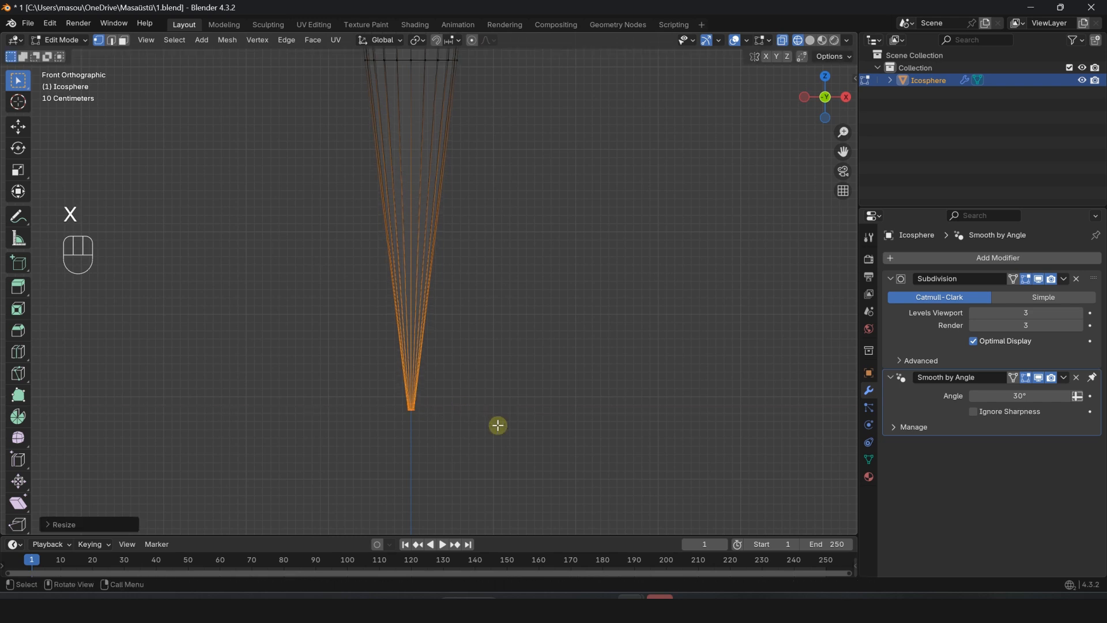
- Snap the 3D cursor to the tube's selected bottom edge loop and add a cube there in Object Mode
{"action": "key", "text": "shift+s"}
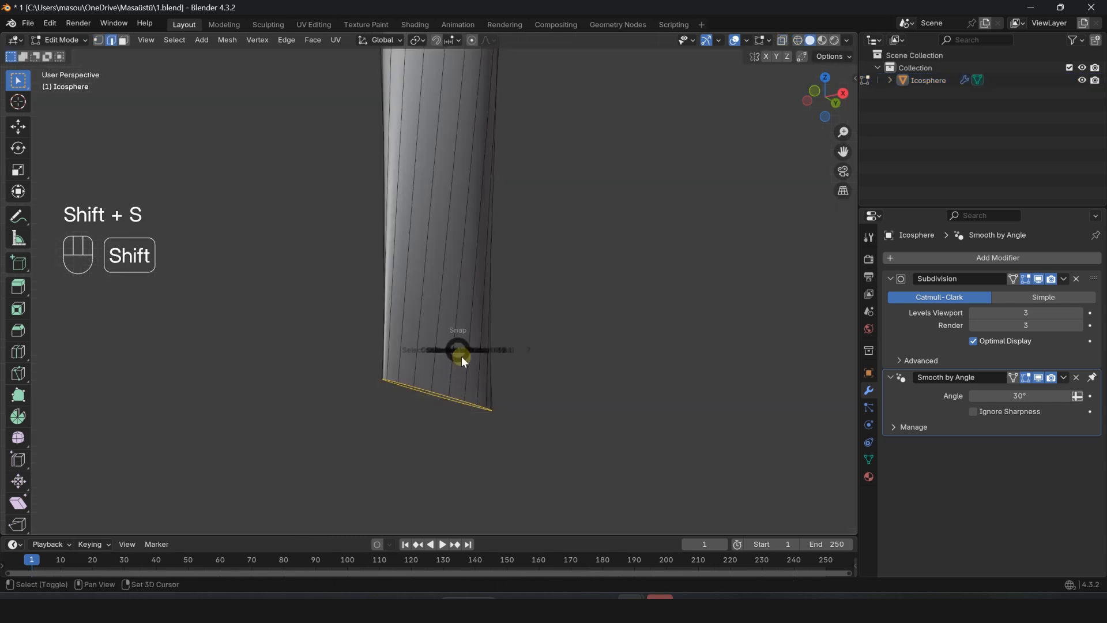
{"action": "left_click", "coordinate": [460, 424]}
{"action": "key", "text": "Tab"}
{"action": "key", "text": "ctrl+3"}
{"action": "key", "text": "shift+a"}
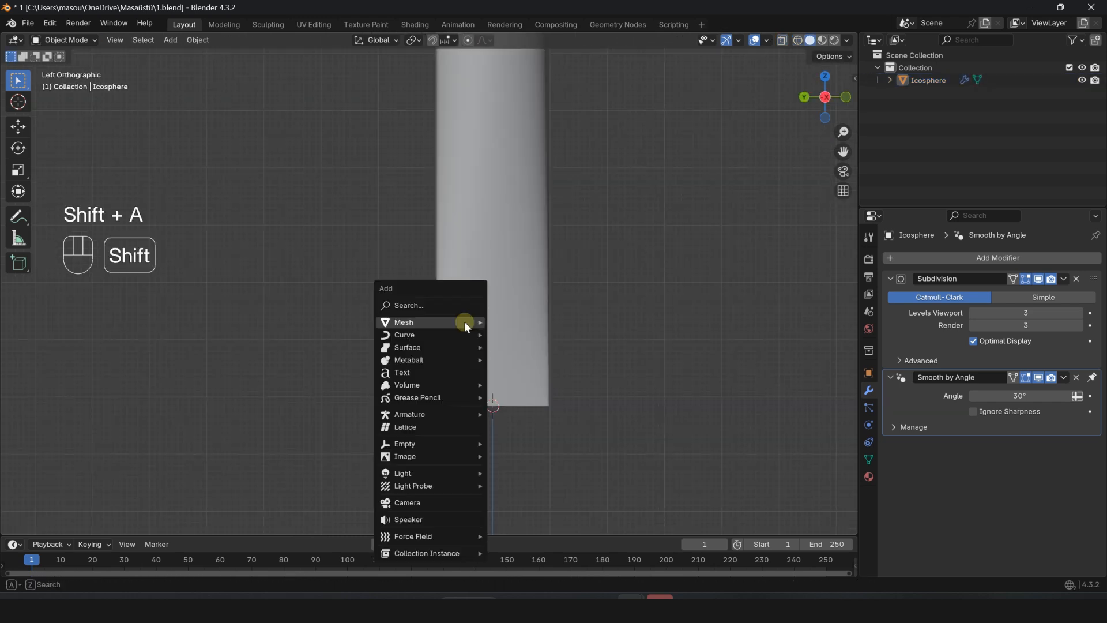
{"action": "mouse_move", "coordinate": [464, 320]}
{"action": "left_click", "coordinate": [555, 73]}
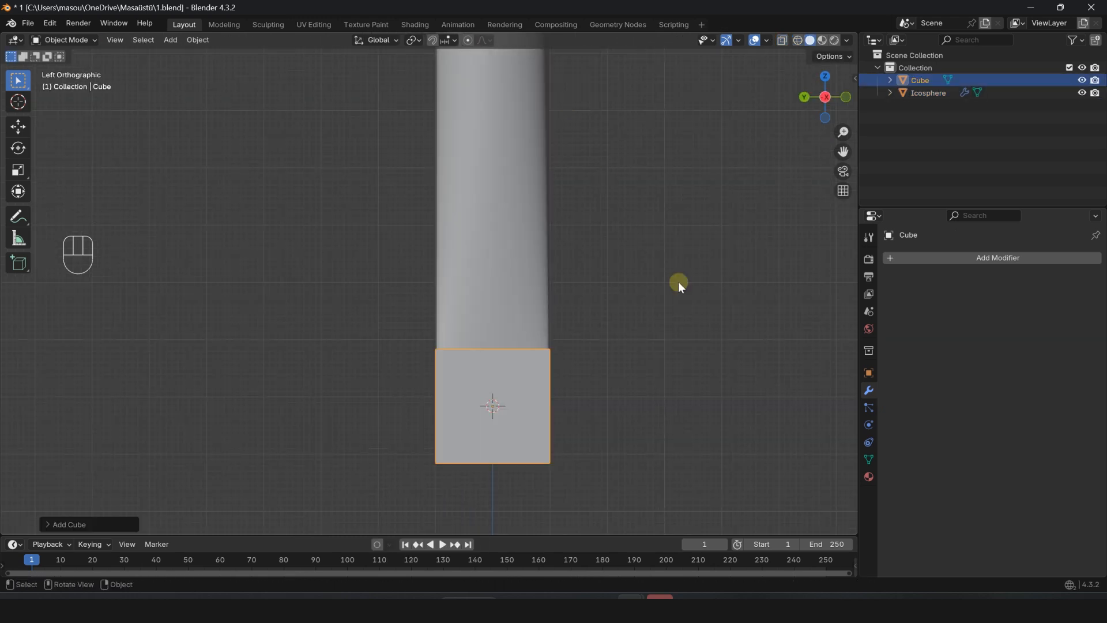
- Flatten the cube into a low block at the tube's end by scaling it along Z
{"action": "scroll", "coordinate": [524, 419], "scroll_direction": "up", "scroll_amount": 3}
{"action": "key", "text": "s"}
{"action": "key", "text": "z"}
{"action": "left_click", "coordinate": [490, 417]}
{"action": "key", "text": "z"}
{"action": "key", "text": "s"}
{"action": "key", "text": "z"}
{"action": "left_click", "coordinate": [599, 383]}
- Widen the flat block slightly along Y so it overhangs both sides of the tube's end
{"action": "key", "text": "s"}
{"action": "key", "text": "x"}
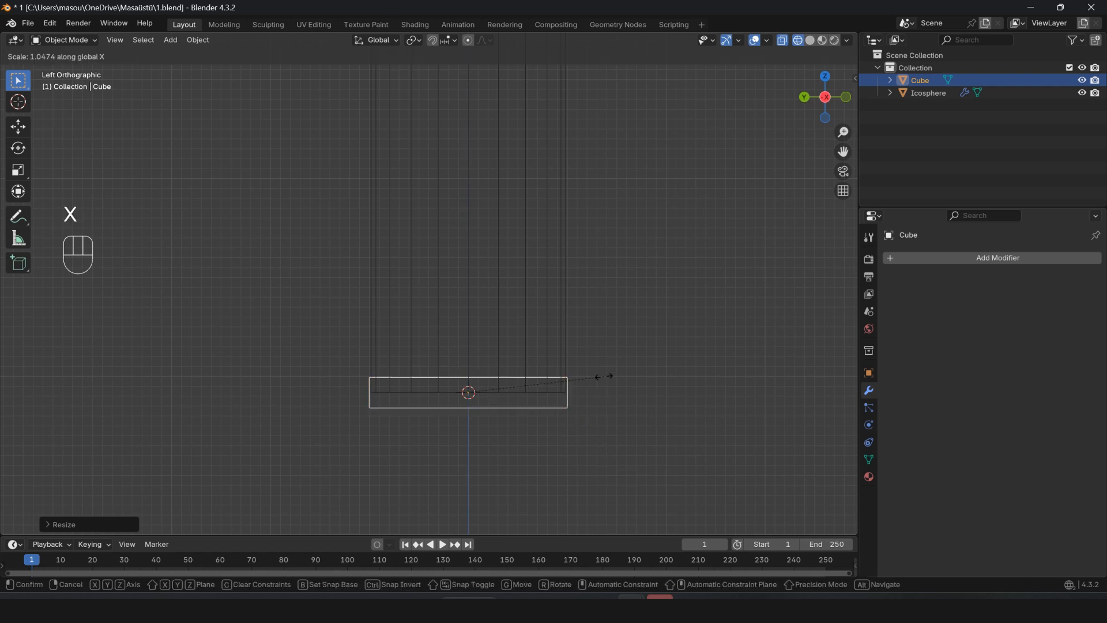
{"action": "key", "text": "y"}
{"action": "right_click", "coordinate": [553, 375]}
- Thin the block by scaling it along X and save the file
{"action": "middle_click_drag", "start_coordinate": [542, 371], "coordinate": [628, 395]}
{"action": "key", "text": "s"}
{"action": "key", "text": "x"}
{"action": "left_click", "coordinate": [380, 345]}
{"action": "key", "text": "z"}
{"action": "key", "text": "ctrl+3"}
{"action": "key", "text": "ctrl+s"}
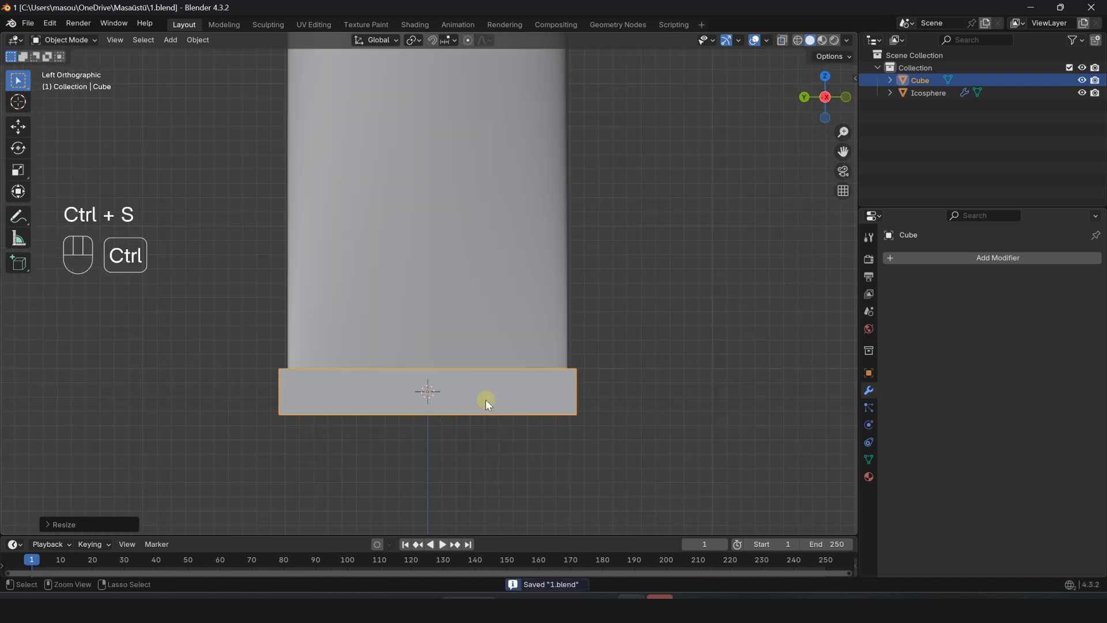
- Apply the block's object transform and set its origin to its geometry
{"action": "key", "text": "ctrl+a"}
{"action": "left_click", "coordinate": [485, 399]}
{"action": "right_click", "coordinate": [485, 395]}
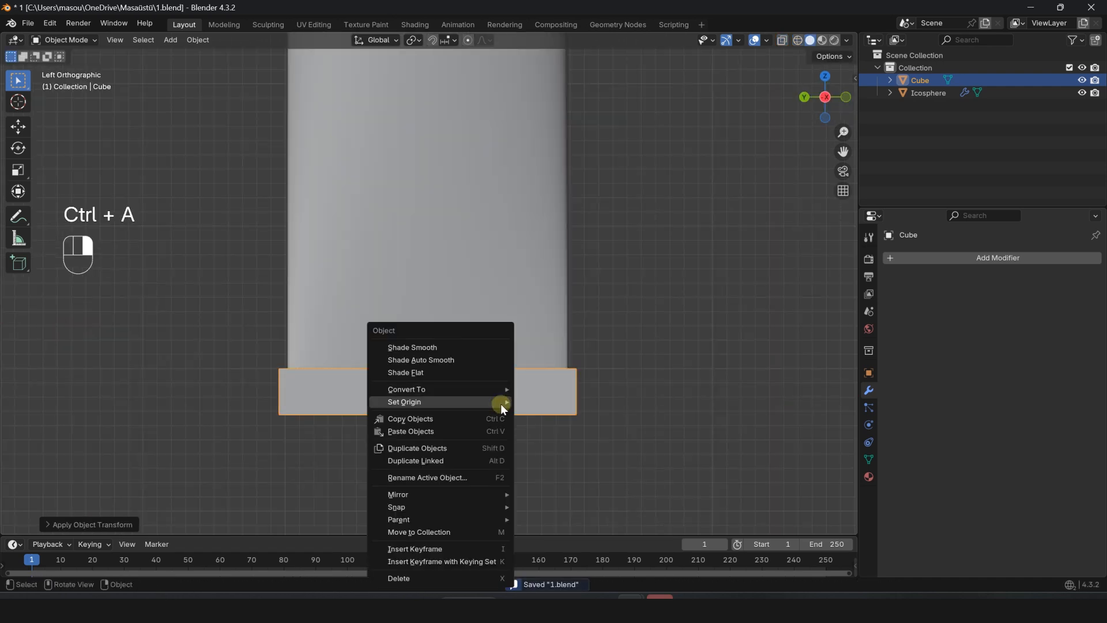
{"action": "mouse_move", "coordinate": [500, 404]}
{"action": "left_click", "coordinate": [536, 415]}
- Divide the block's length into many narrow, evenly spaced strips with vertical loop cuts in Edit Mode
{"action": "key", "text": "Tab"}
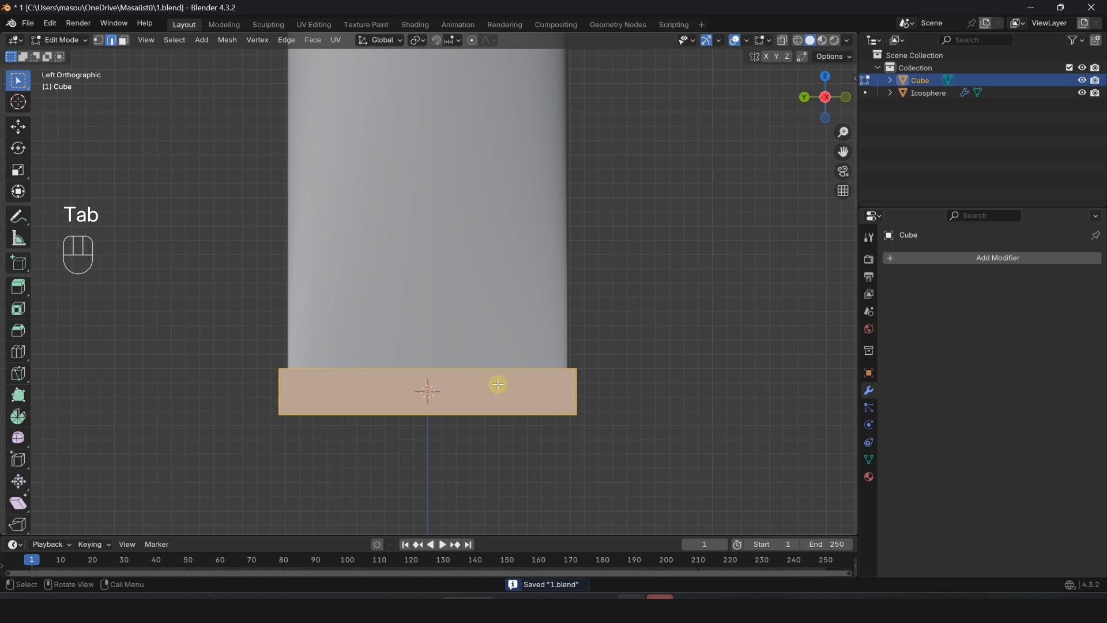
{"action": "key", "text": "ctrl+r"}
{"action": "left_click", "coordinate": [494, 368]}
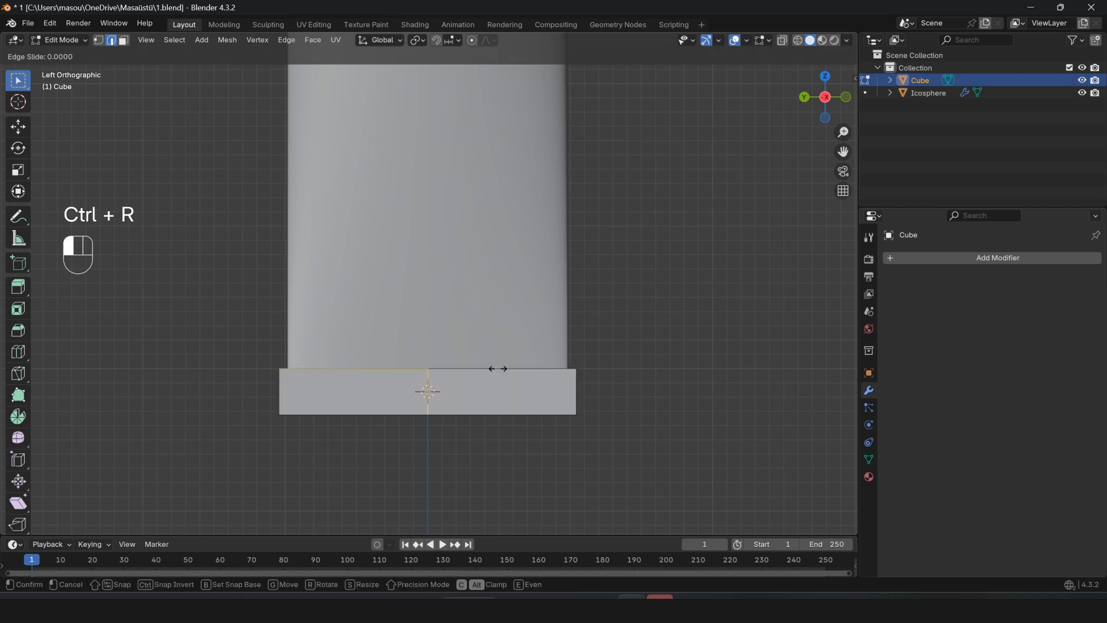
{"action": "left_click", "coordinate": [42, 521]}
{"action": "mouse_move", "coordinate": [154, 410]}
{"action": "left_mouse_down"}
{"action": "mouse_move", "coordinate": [262, 410]}
{"action": "mouse_move", "coordinate": [153, 413]}
{"action": "left_mouse_up"}
- Select all the strip faces on the block's long side and inset them individually by about 0.01 m
{"action": "key", "text": "3"}
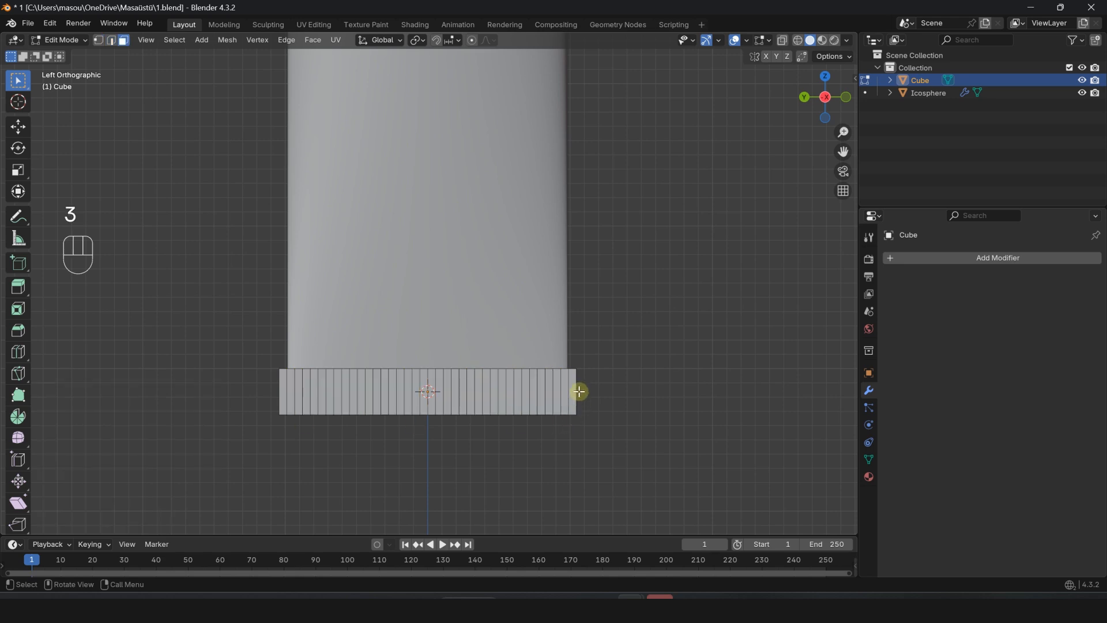
{"action": "left_click_drag", "start_coordinate": [572, 388], "coordinate": [408, 400]}
{"action": "left_click_drag", "start_coordinate": [293, 401], "coordinate": [280, 401]}
{"action": "scroll", "coordinate": [577, 388], "scroll_direction": "up", "scroll_amount": 4}
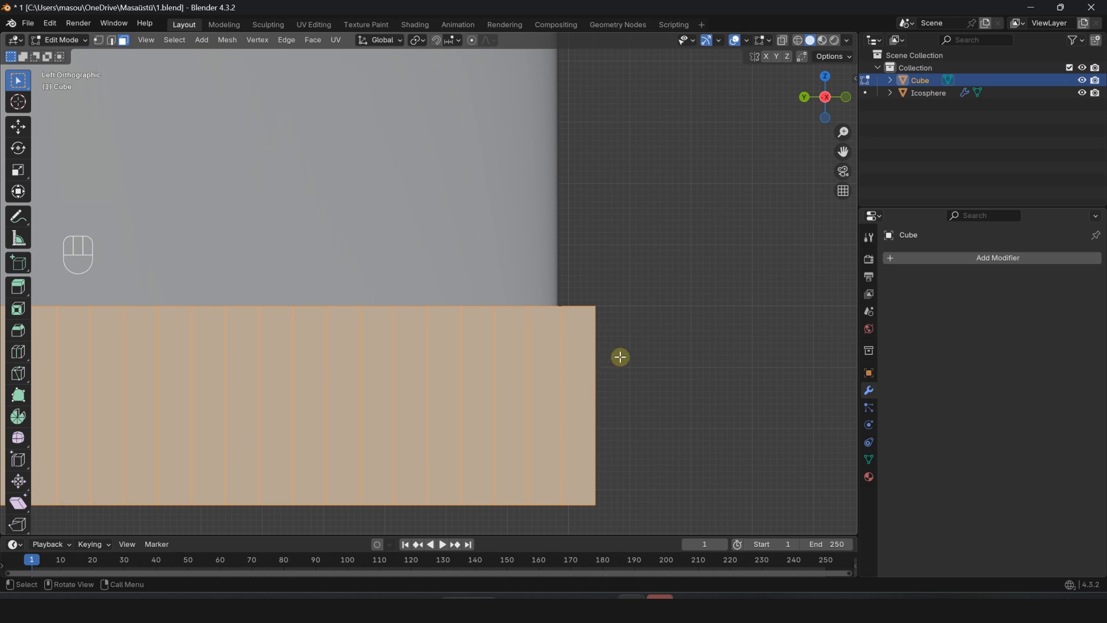
{"action": "key", "text": "i"}
{"action": "key", "text": "i"}
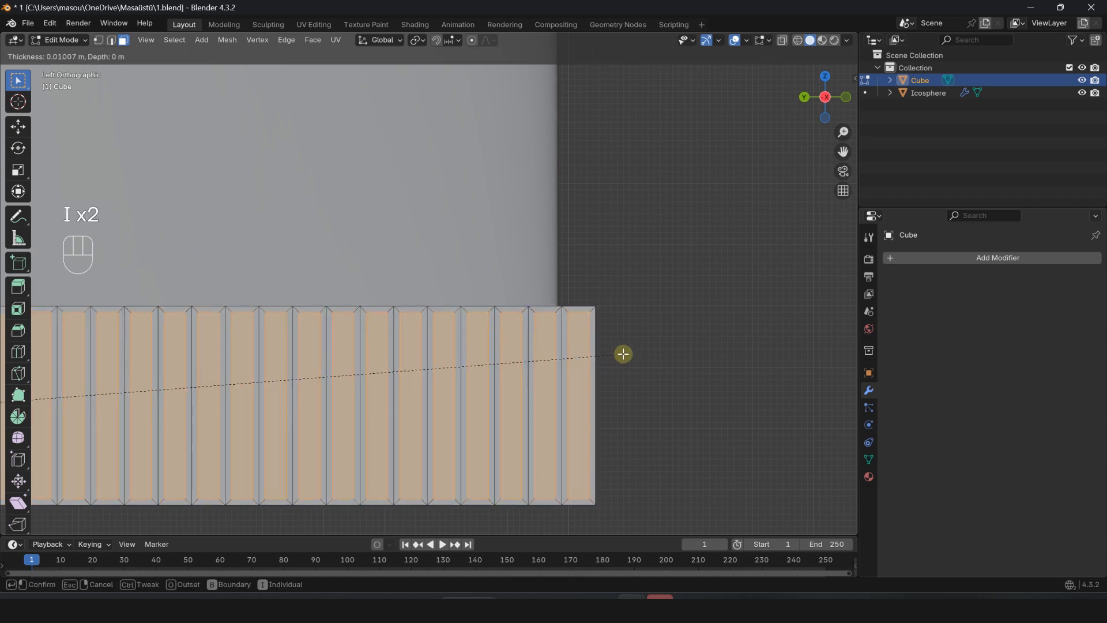
{"action": "left_click", "coordinate": [622, 353]}
{"action": "mouse_move", "coordinate": [622, 353]}
{"action": "middle_mouse_down"}
{"action": "mouse_move", "coordinate": [634, 343]}
{"action": "mouse_move", "coordinate": [494, 367]}
{"action": "mouse_move", "coordinate": [482, 339]}
{"action": "mouse_move", "coordinate": [605, 347]}
{"action": "middle_mouse_up"}
{"action": "scroll", "coordinate": [366, 370], "scroll_direction": "up", "scroll_amount": 3}
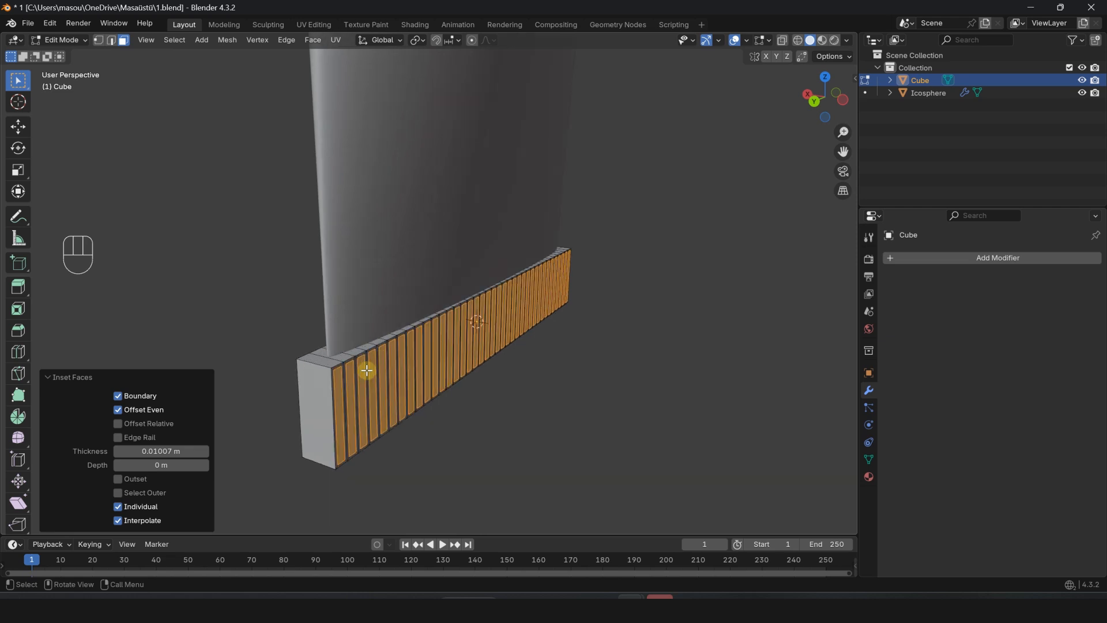
{"action": "scroll", "coordinate": [366, 370], "scroll_direction": "up", "scroll_amount": 2}
{"action": "key", "text": "e"}
{"action": "key", "text": "s"}
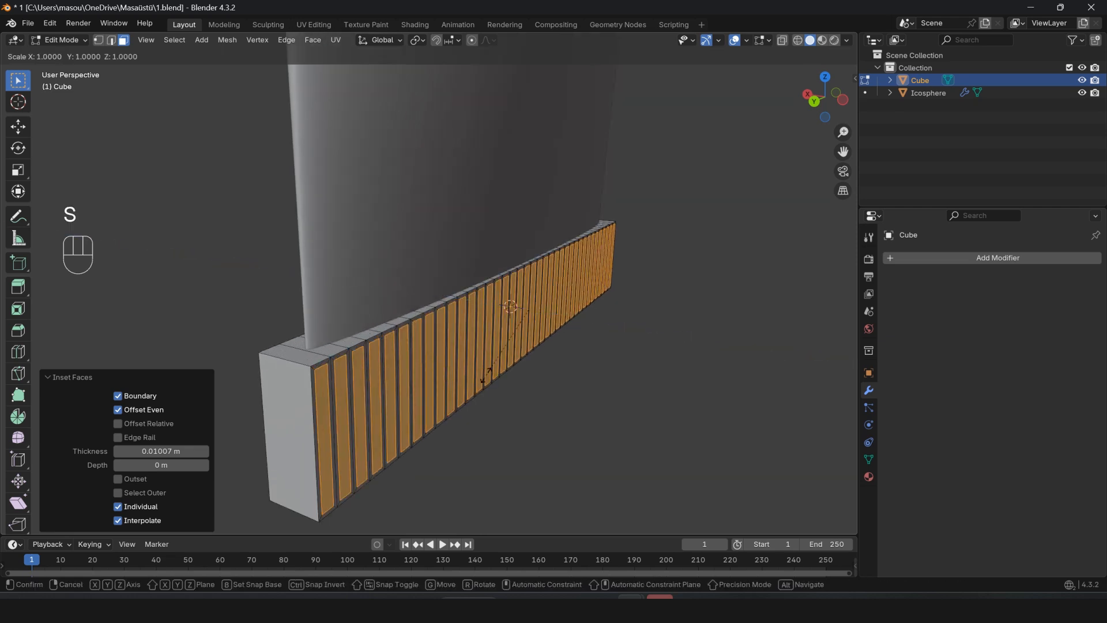
{"action": "key", "text": "Escape"}
- Extrude the inset strip faces outward about 0.026 m to form raised ribs
{"action": "key", "text": "e"}
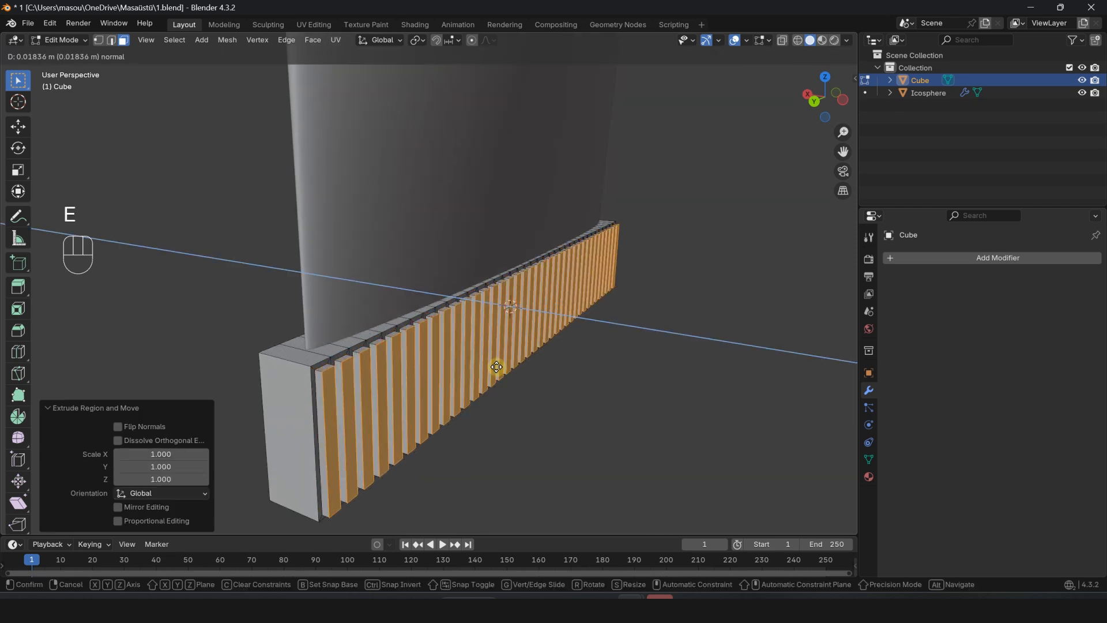
{"action": "left_click", "coordinate": [502, 369]}
{"action": "scroll", "coordinate": [546, 366], "scroll_direction": "down", "scroll_amount": 3}
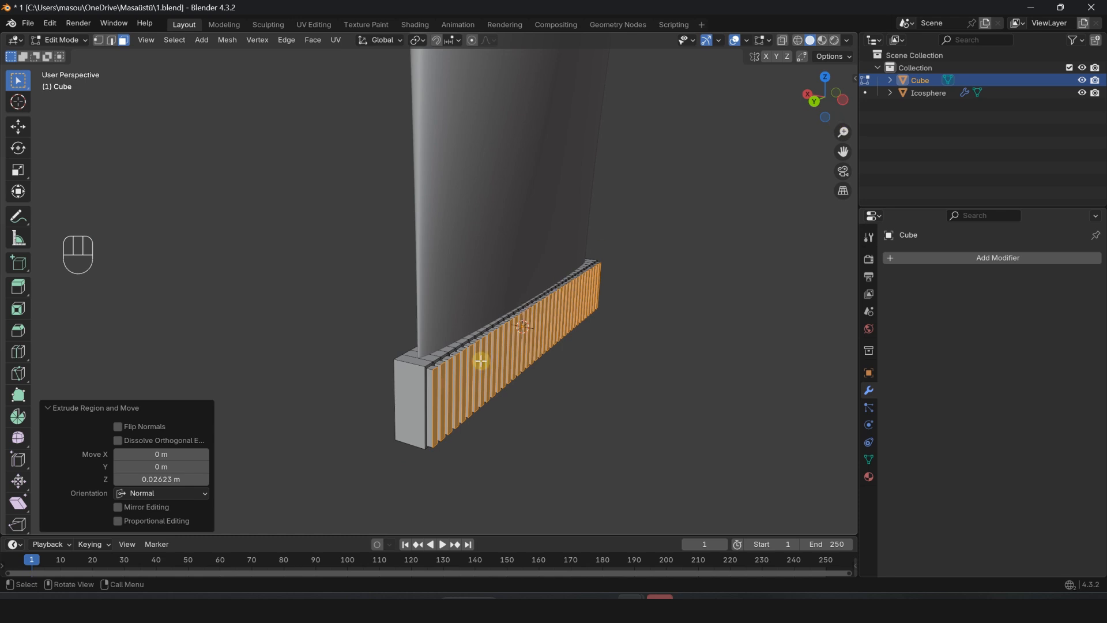
- Add one centred loop cut along the block's length that splits its thickness in half
{"action": "key", "text": "ctrl+r"}
{"action": "left_click", "coordinate": [413, 362]}
{"action": "right_click", "coordinate": [414, 362]}
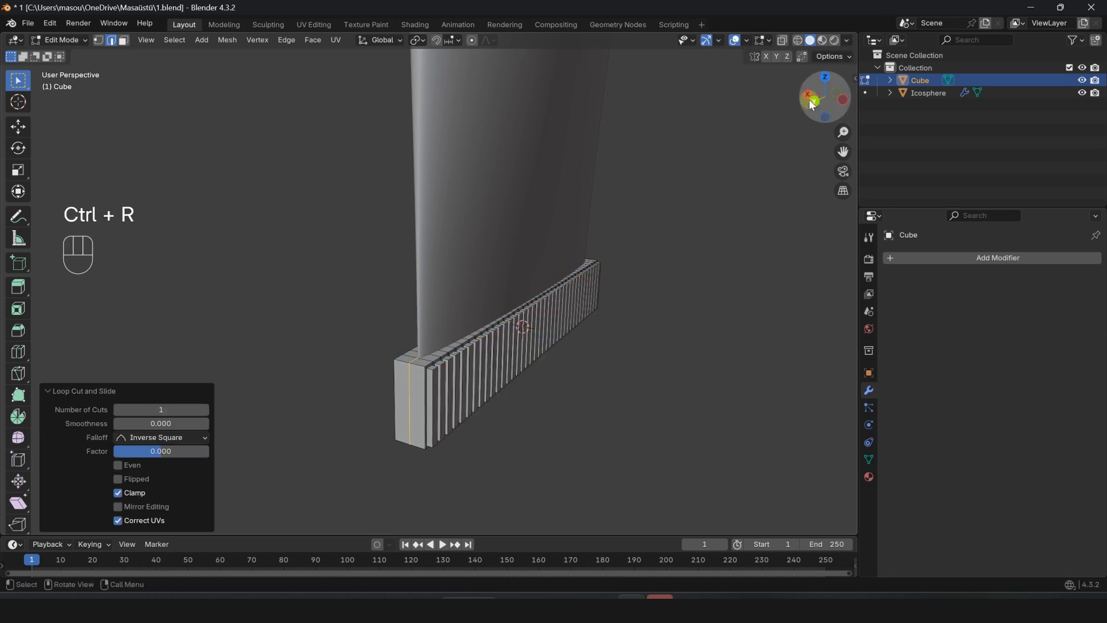
- Select the block's unribbed half in wireframe from the back view, delete its faces, and save the file in Object Mode
{"action": "left_click", "coordinate": [812, 102]}
{"action": "key", "text": "z"}
{"action": "key", "text": "3"}
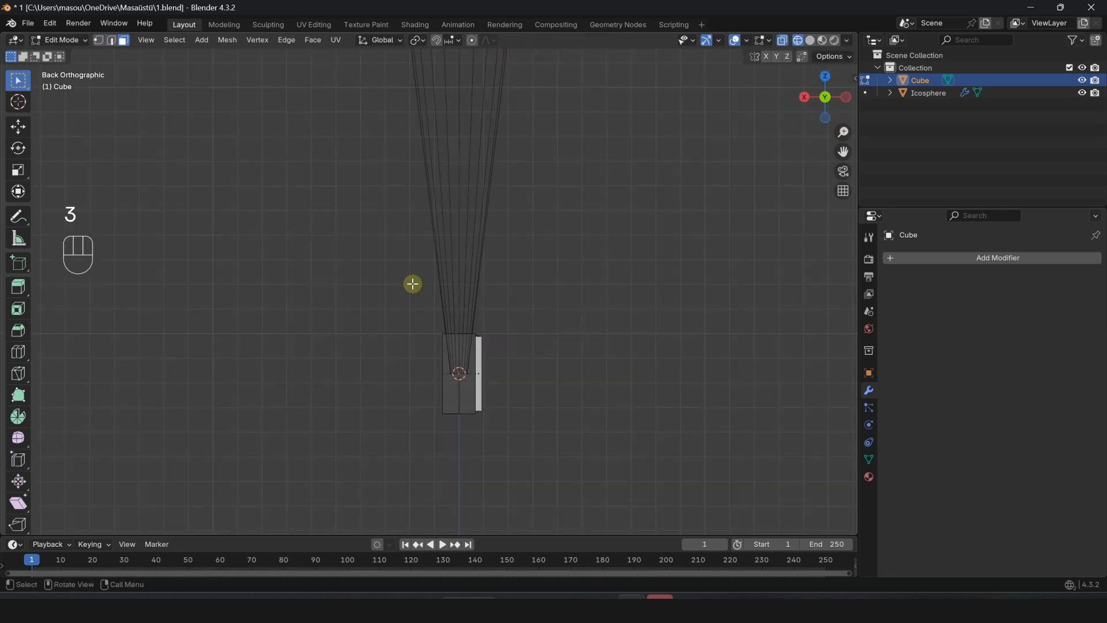
{"action": "left_click_drag", "start_coordinate": [411, 285], "coordinate": [465, 440]}
{"action": "key", "text": "Delete"}
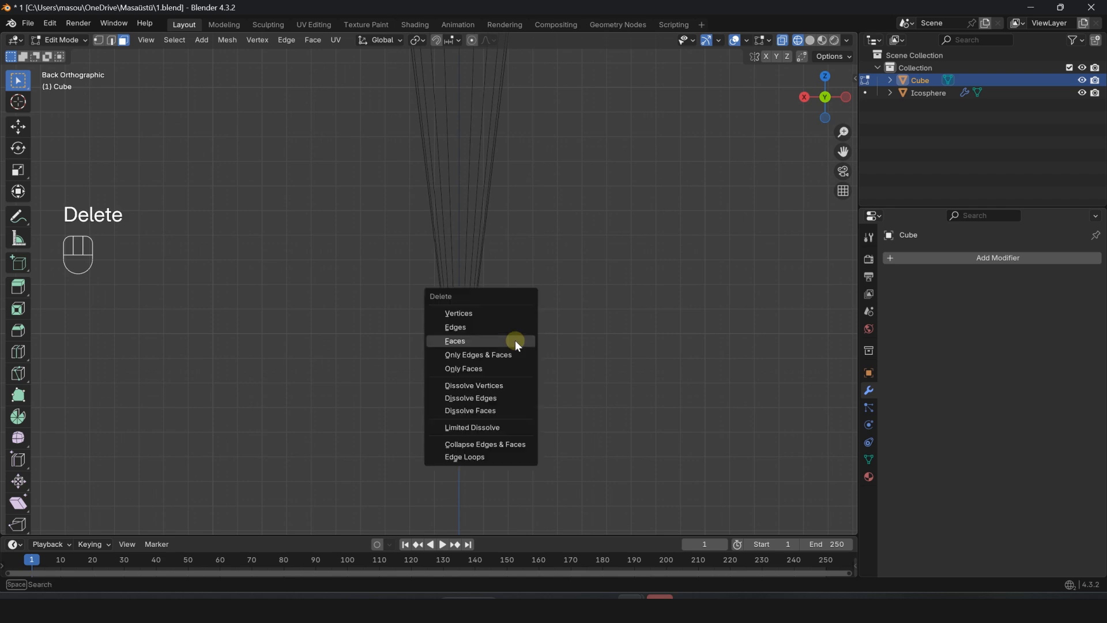
{"action": "left_click", "coordinate": [513, 343]}
{"action": "key", "text": "z"}
{"action": "key", "text": "Tab"}
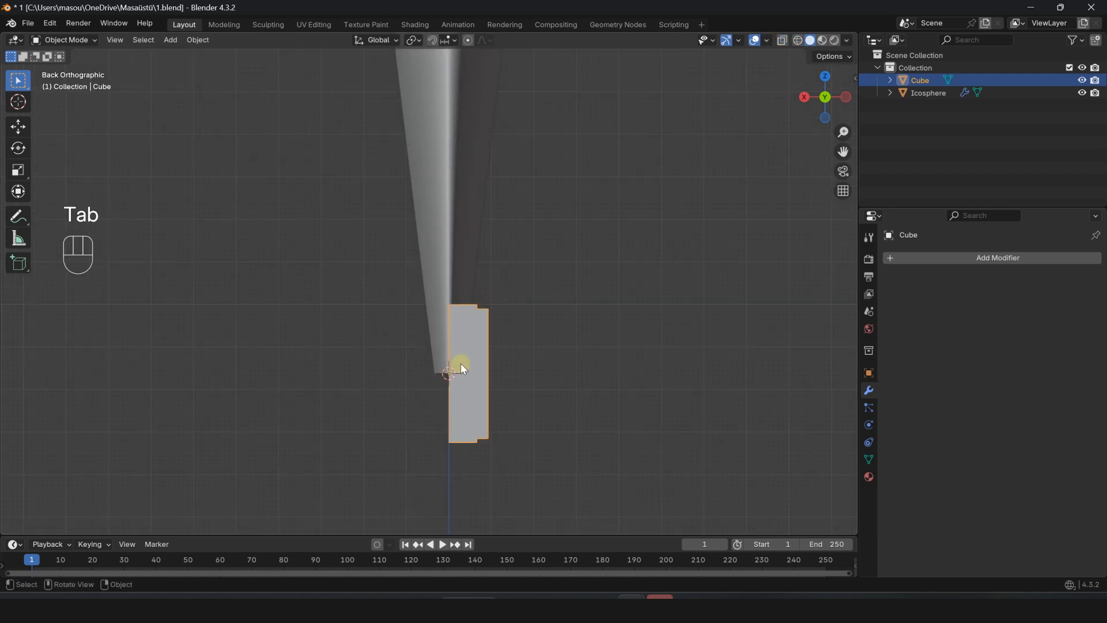
{"action": "key", "text": "ctrl+s"}
- Add a Mirror modifier to the ribbed half block so both sides carry ribs
{"action": "left_click", "coordinate": [929, 261]}
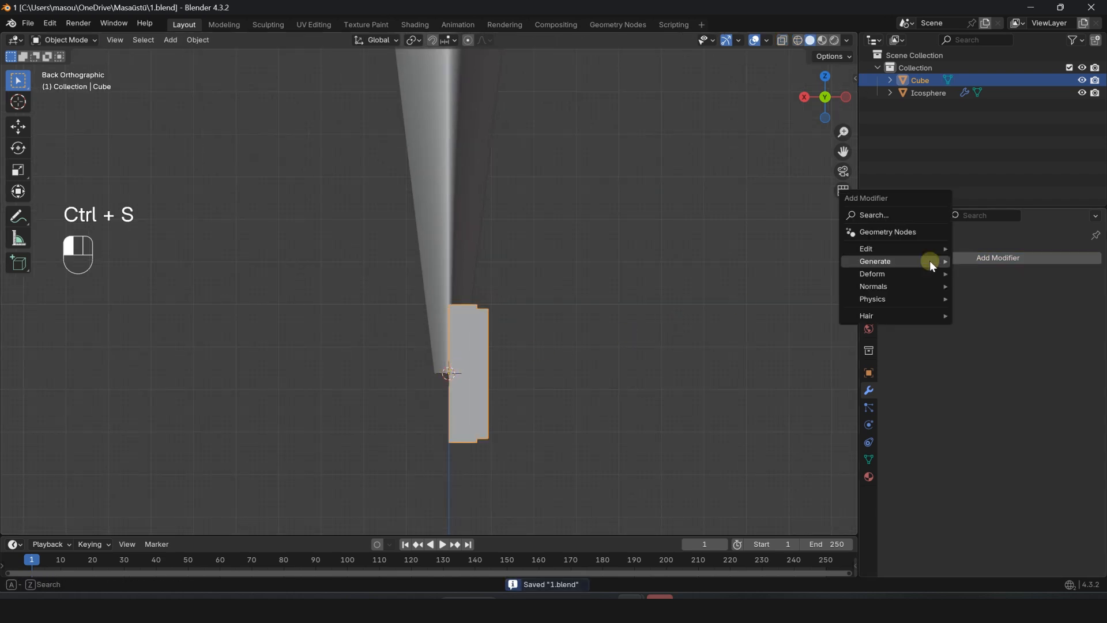
{"action": "mouse_move", "coordinate": [929, 260]}
{"action": "left_click", "coordinate": [994, 347]}
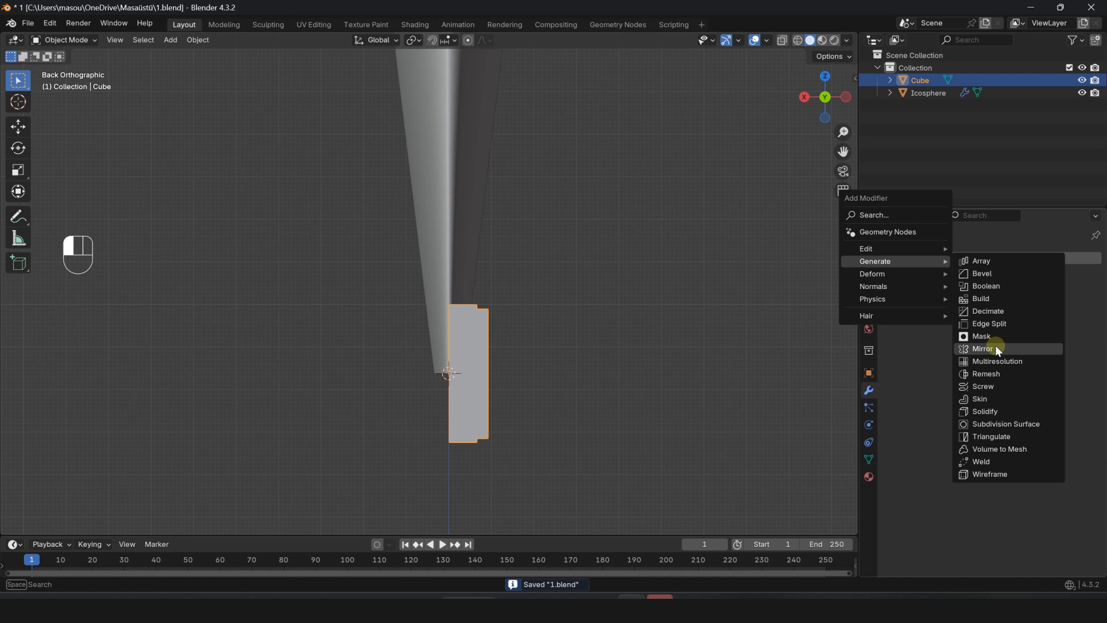
- Add a Subdivision modifier to the ribbed block and set its viewport level to 3
{"action": "middle_click_drag", "start_coordinate": [709, 354], "coordinate": [614, 388]}
{"action": "key", "text": "ctrl+1"}
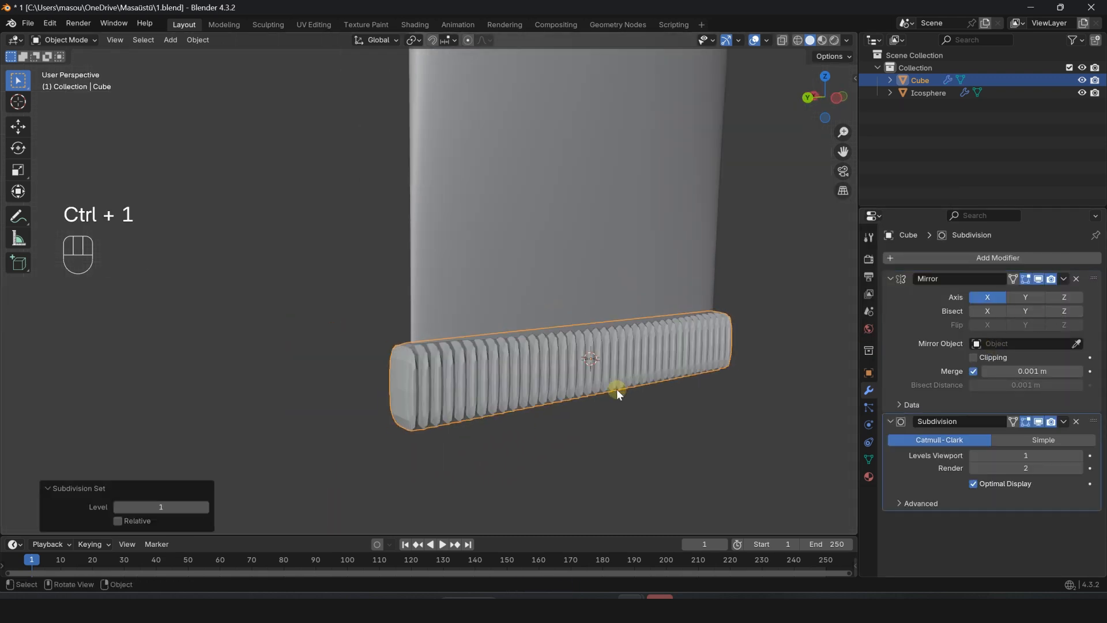
{"action": "left_click", "coordinate": [1078, 455]}
{"action": "left_click", "coordinate": [1080, 455]}
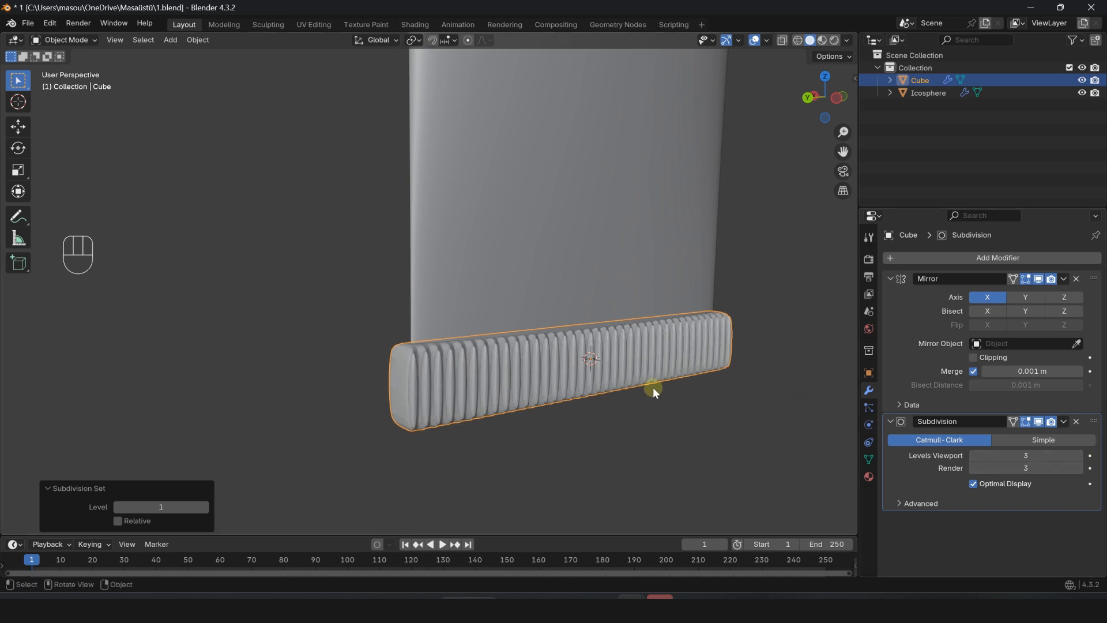
- Add a horizontal loop cut close to the ribbed block's upper edge, with a slide factor of about -0.86
{"action": "scroll", "coordinate": [492, 354], "scroll_direction": "up", "scroll_amount": 3}
{"action": "middle_click_drag", "start_coordinate": [493, 350], "coordinate": [634, 361]}
{"action": "left_click", "coordinate": [827, 104]}
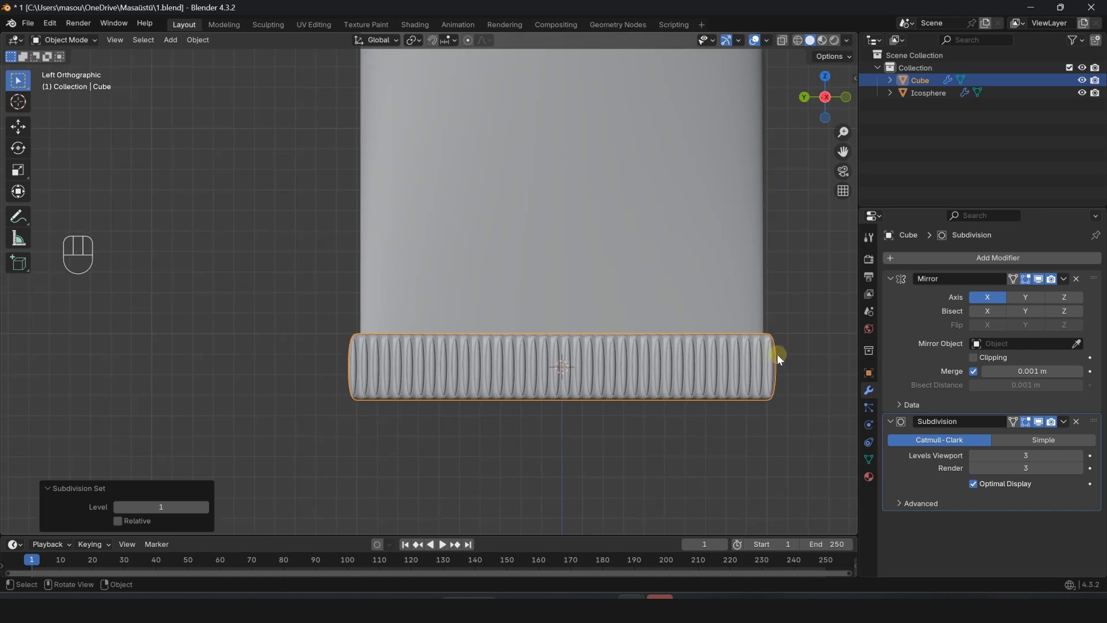
{"action": "middle_click_drag", "start_coordinate": [738, 351], "coordinate": [668, 323], "text": "shift"}
{"action": "scroll", "coordinate": [509, 330], "scroll_direction": "up", "scroll_amount": 1}
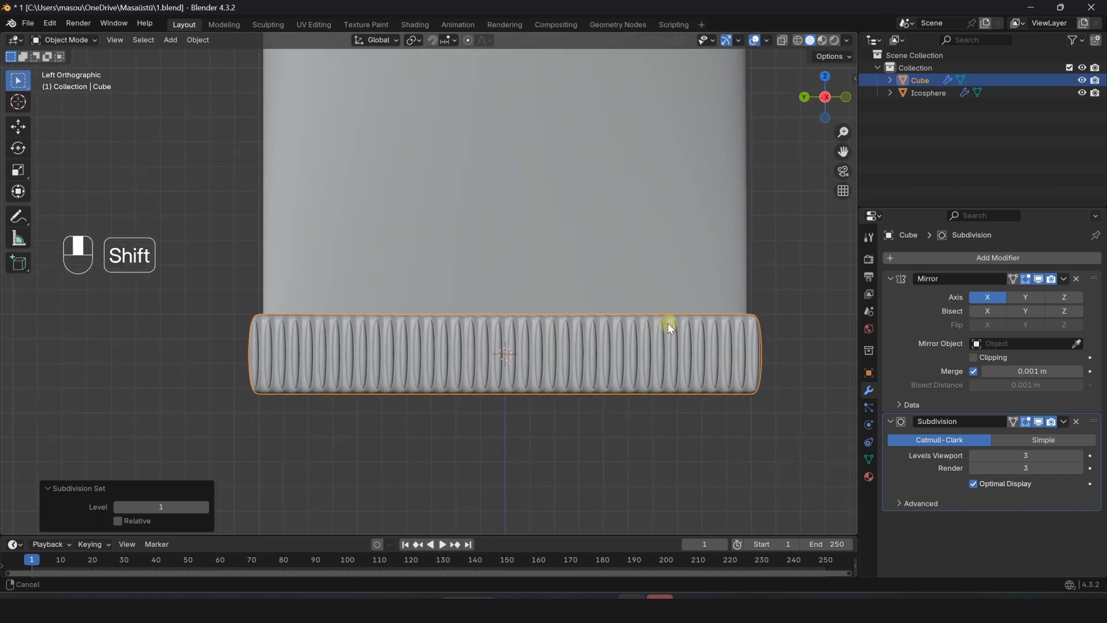
{"action": "key", "text": "Tab"}
{"action": "key", "text": "ctrl+r"}
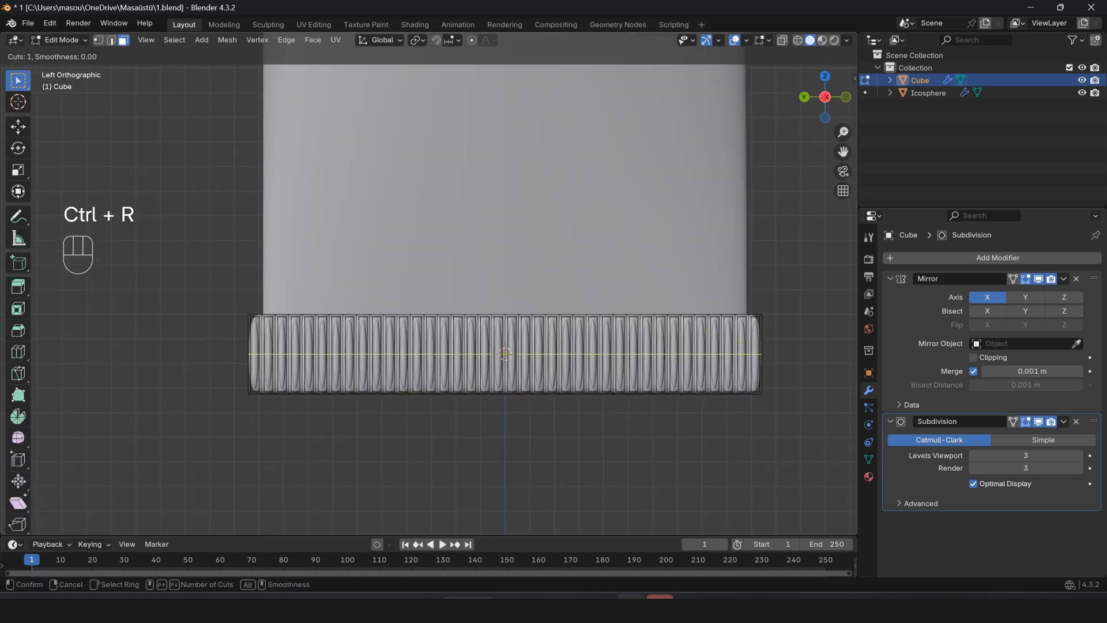
{"action": "left_click", "coordinate": [756, 346]}
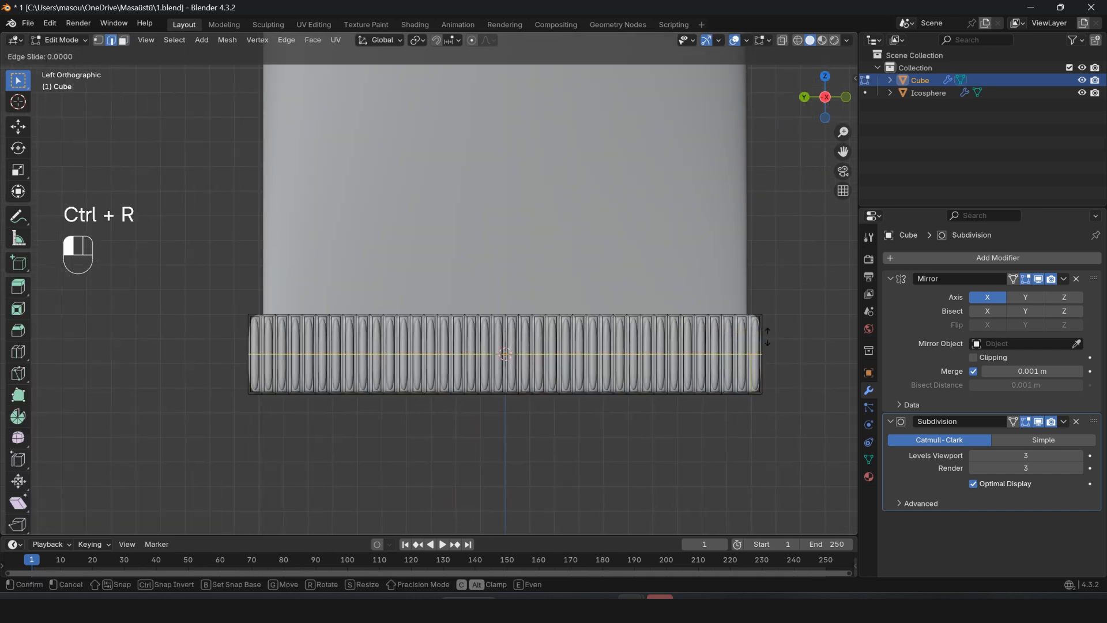
{"action": "left_click", "coordinate": [793, 315]}
- Add a matching horizontal loop cut close to the ribbed block's lower edge and return to Object Mode
{"action": "key", "text": "ctrl+r"}
{"action": "left_click", "coordinate": [772, 357]}
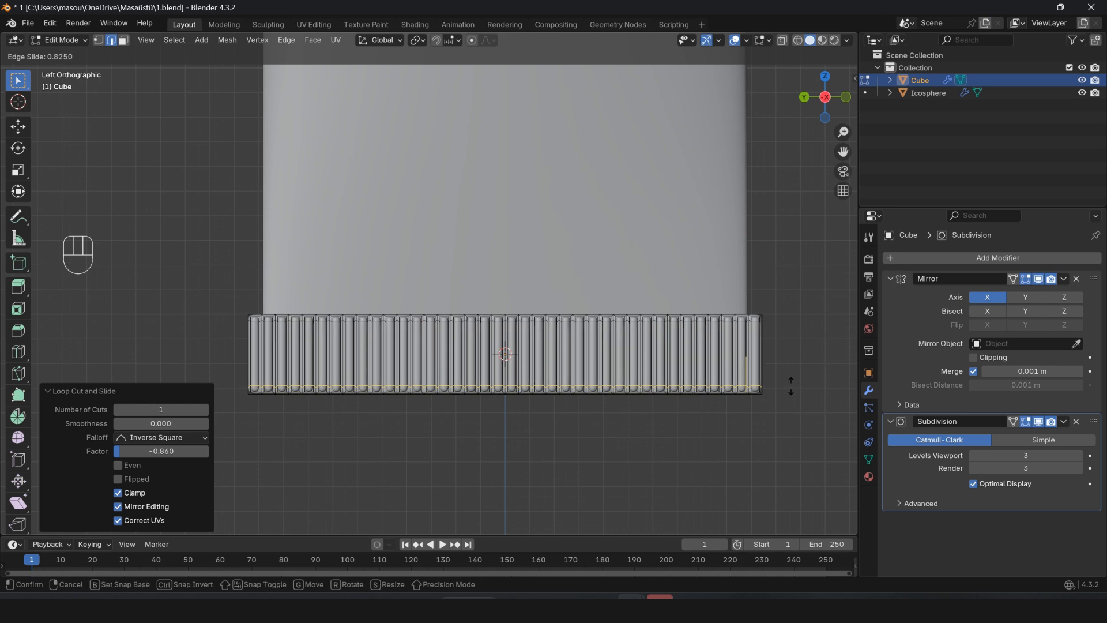
{"action": "left_click", "coordinate": [781, 388]}
{"action": "key", "text": "Tab"}
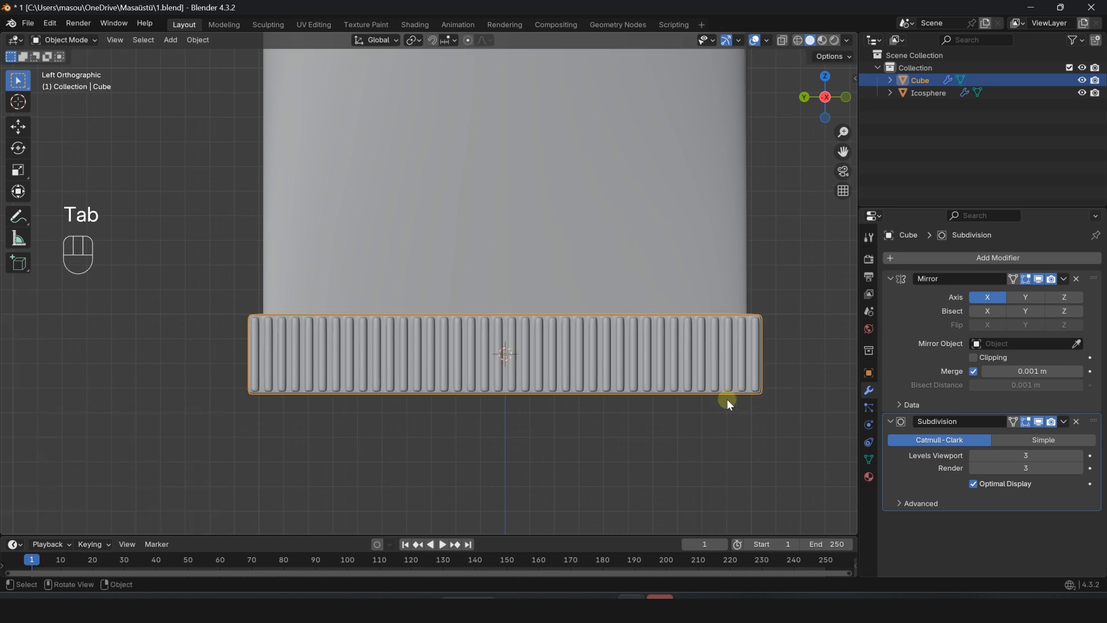
- Thin the ribbed block along X in two passes, by factors of about 0.645 and 0.872
{"action": "middle_click_drag", "start_coordinate": [656, 438], "coordinate": [441, 400]}
{"action": "key", "text": "s"}
{"action": "key", "text": "x"}
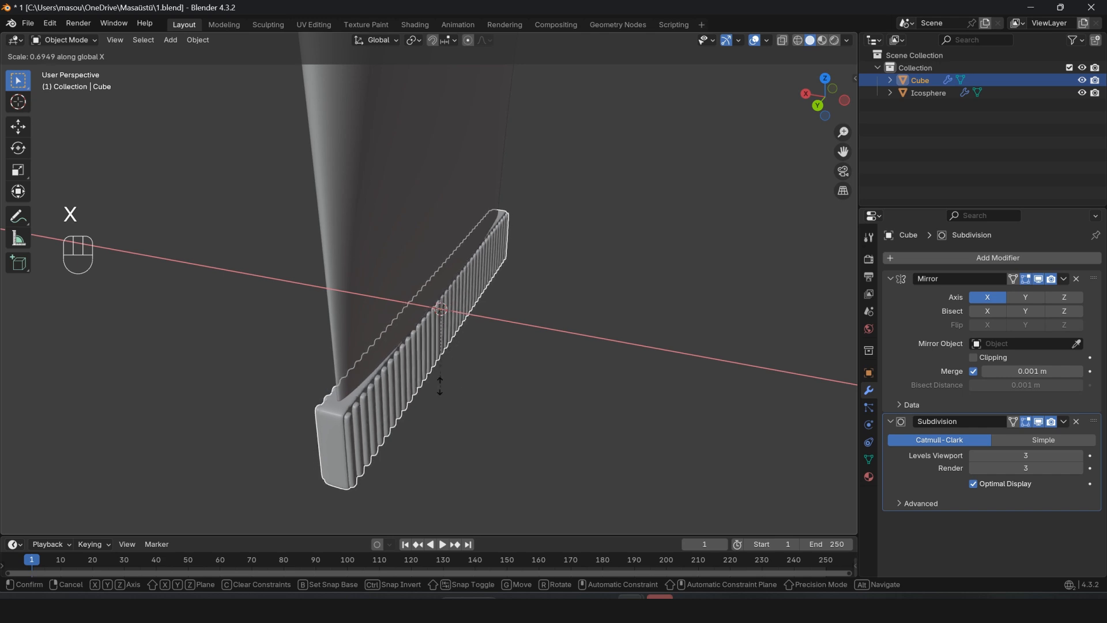
{"action": "left_click", "coordinate": [428, 381]}
{"action": "key", "text": "s"}
{"action": "key", "text": "x"}
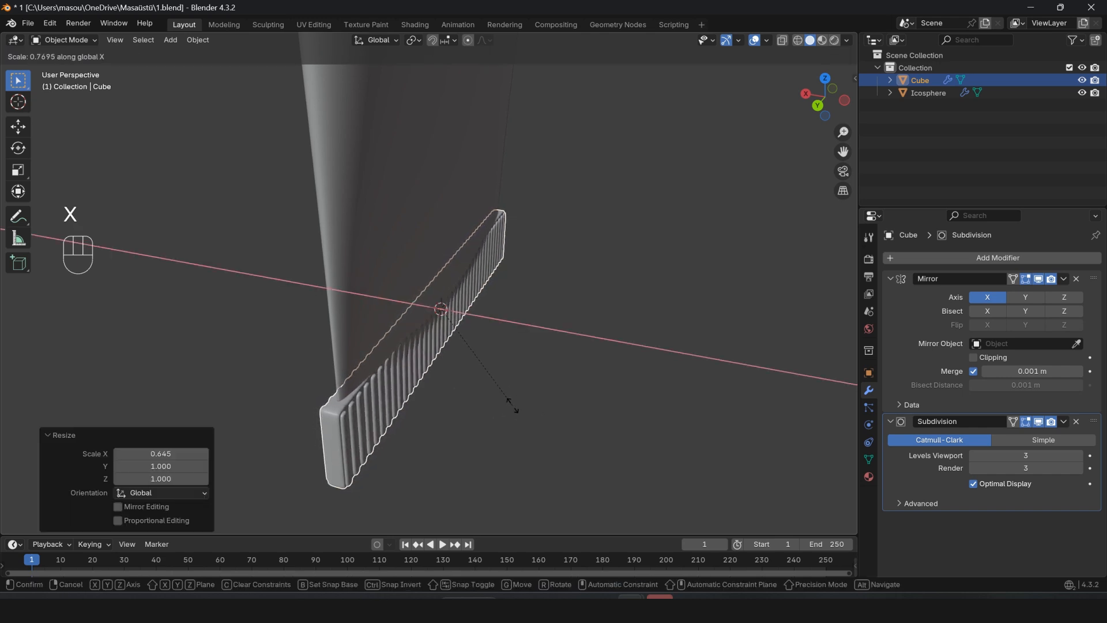
{"action": "left_click", "coordinate": [526, 414]}
- Shorten the ribbed block slightly along Y to fit the tube's width
{"action": "middle_click_drag", "start_coordinate": [506, 412], "coordinate": [573, 333]}
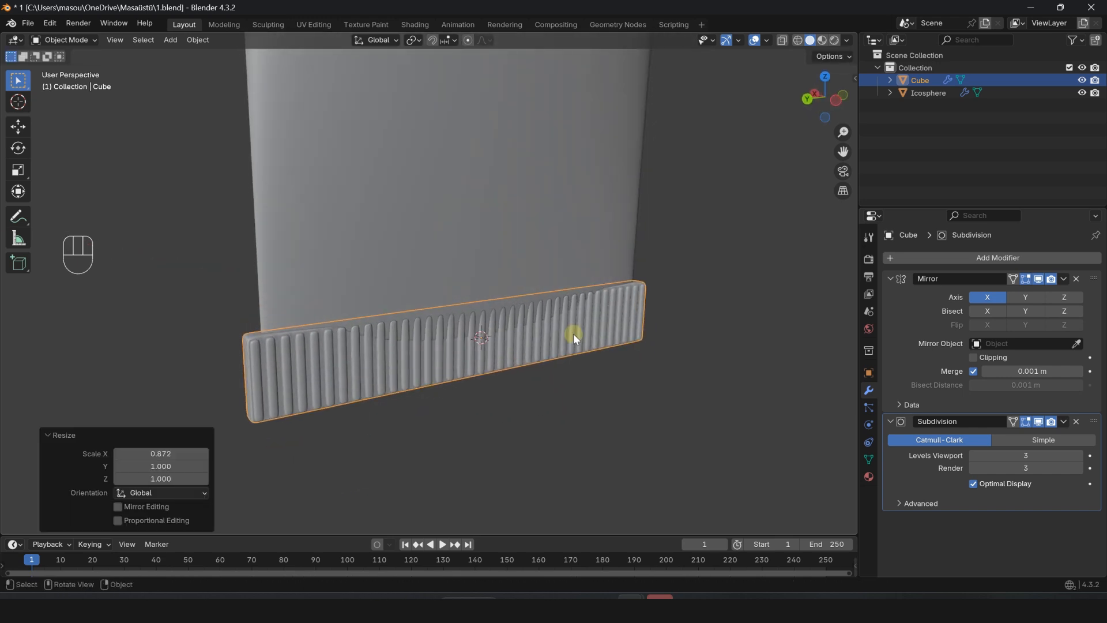
{"action": "key", "text": "s"}
{"action": "key", "text": "x"}
{"action": "key", "text": "y"}
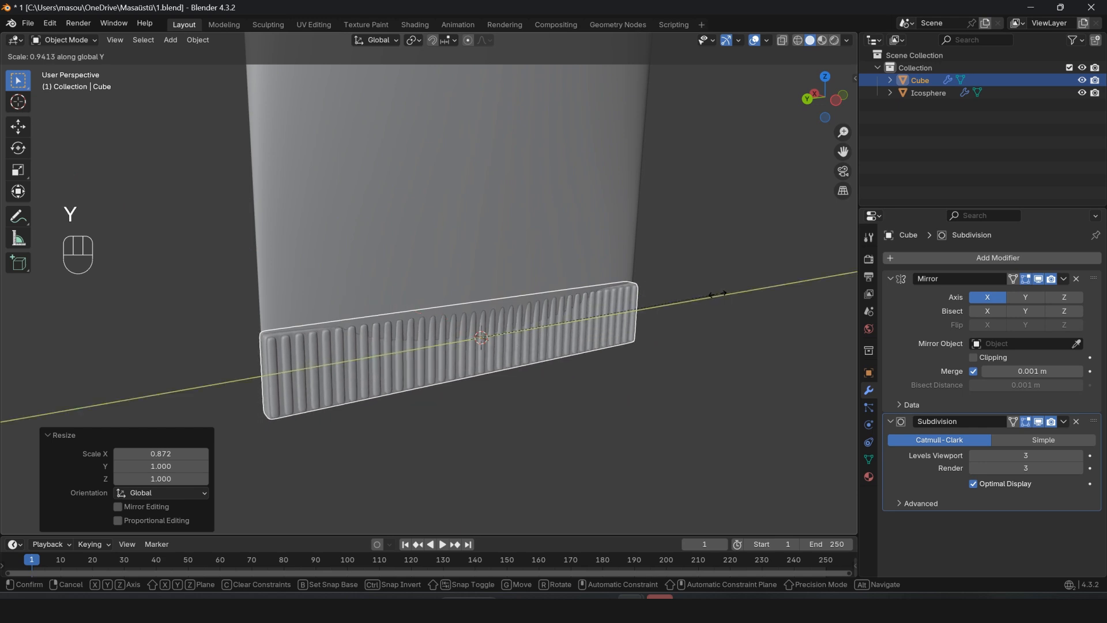
{"action": "left_click", "coordinate": [720, 293]}
- Select the tube's bottom vertices in wireframe and scale them along X to about 0.29 so they tuck inside the ribbed block
{"action": "left_click", "coordinate": [542, 288]}
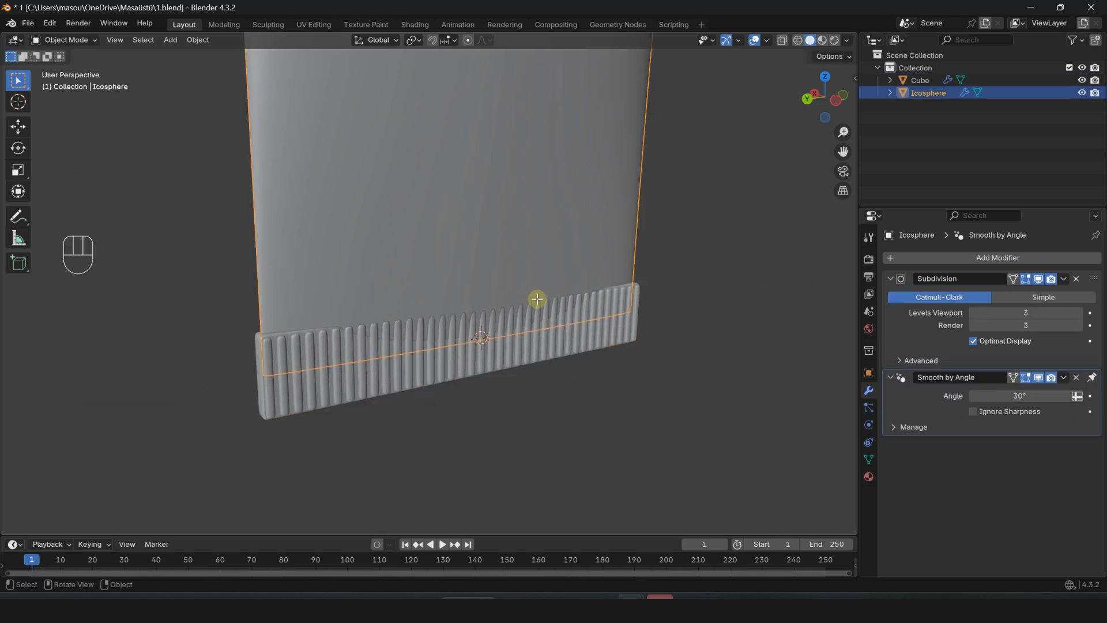
{"action": "key", "text": "Tab"}
{"action": "key", "text": "z"}
{"action": "left_click_drag", "start_coordinate": [203, 272], "coordinate": [776, 426]}
{"action": "key", "text": "z"}
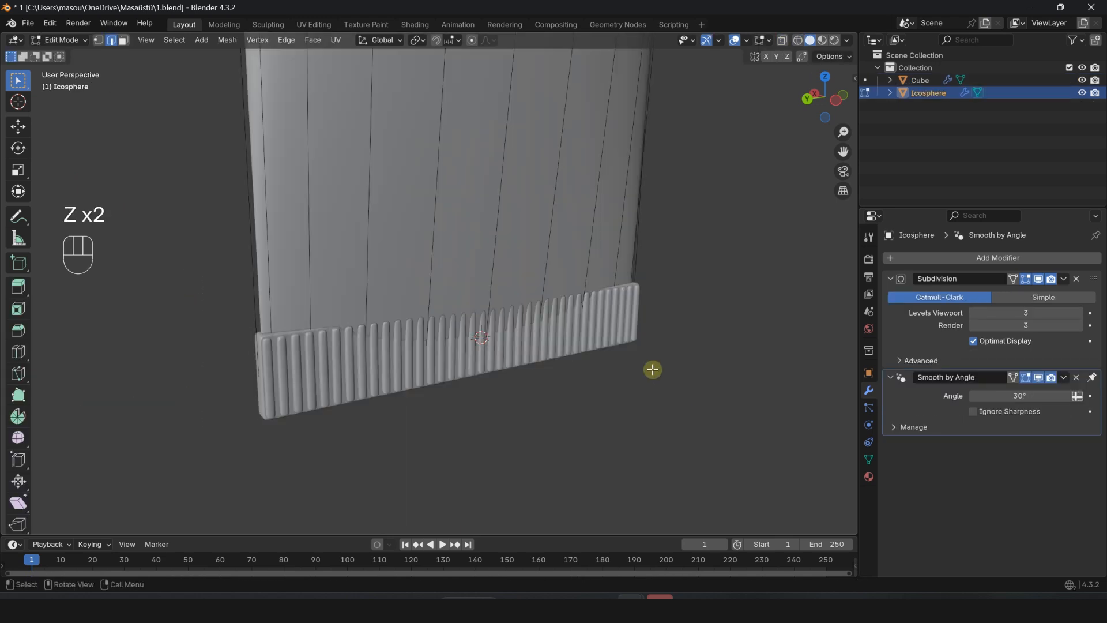
{"action": "key", "text": "s"}
{"action": "key", "text": "x"}
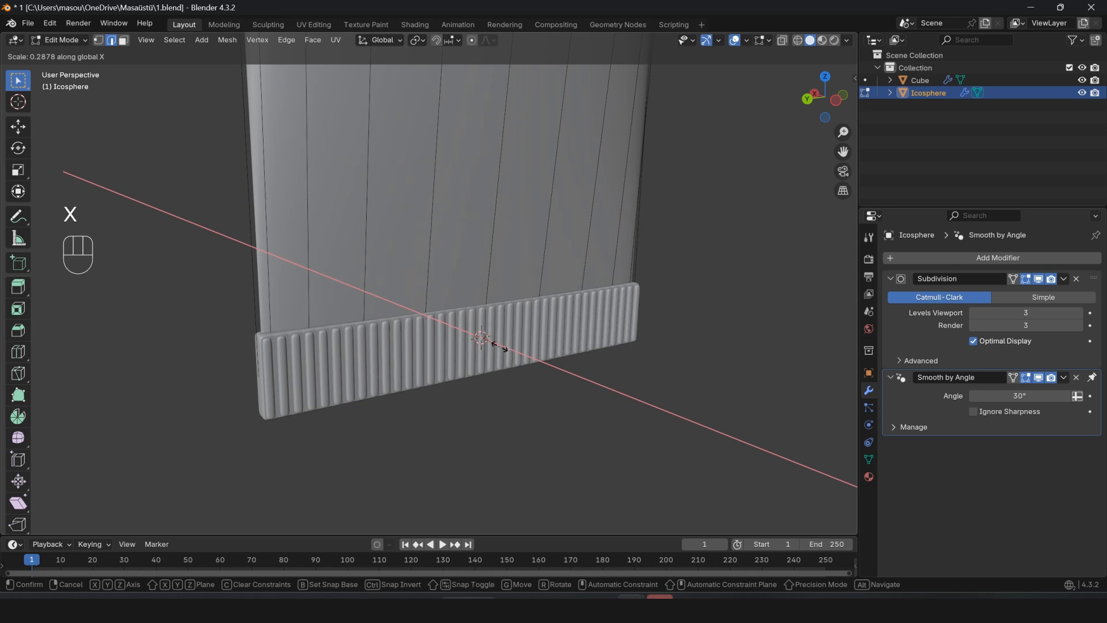
- Widen the tube's bottom end and the ribbed block together along Y by a factor of about 1.17
{"action": "key", "text": "y"}
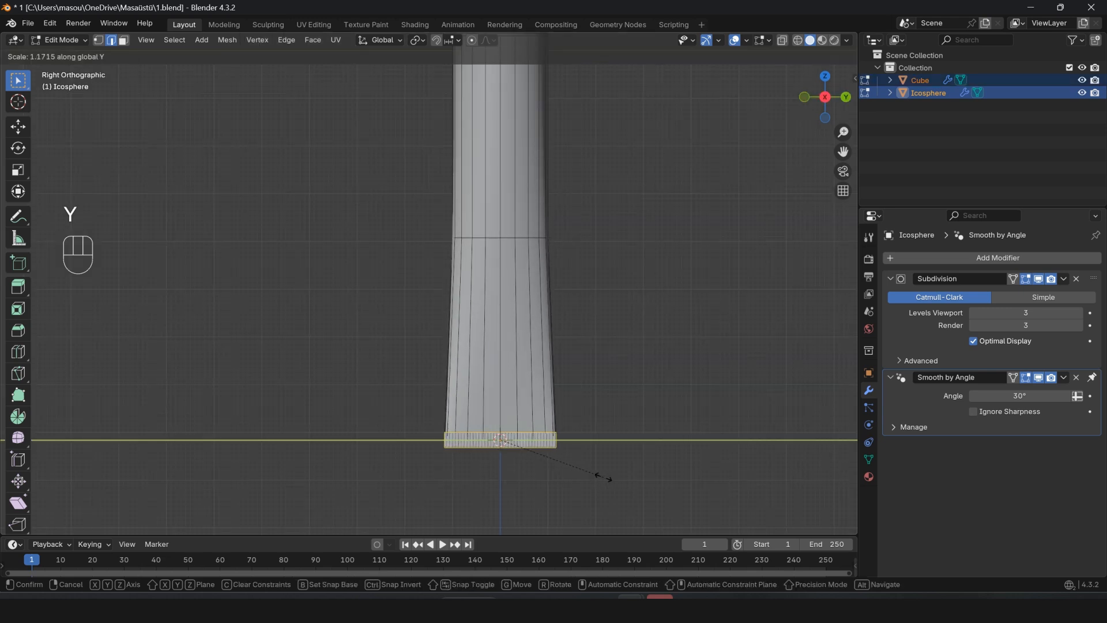